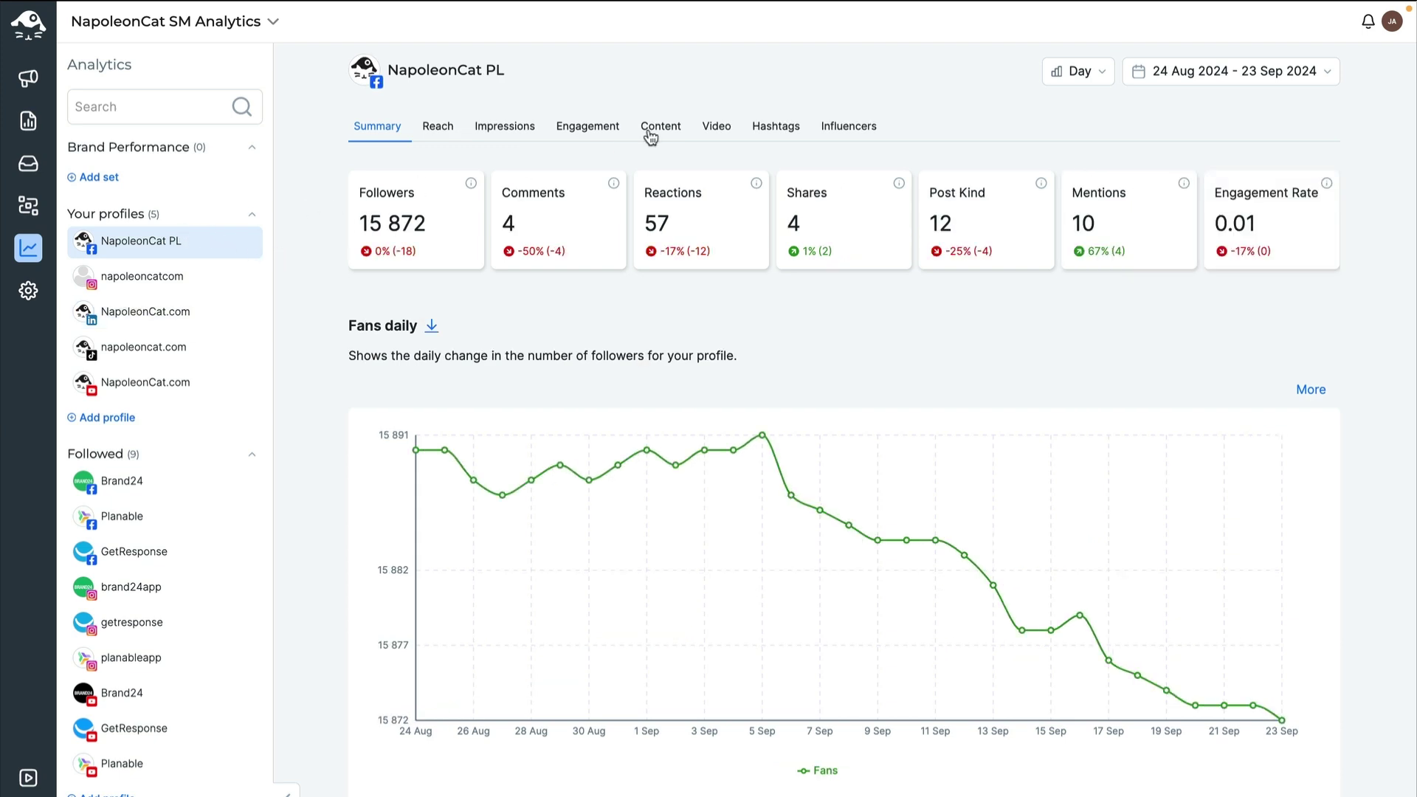
- Set the analytics date range for the NapoleonCat PL Facebook profile to 1 Aug 2024 - 23 Sep 2024
{"action": "left_click", "coordinate": [1240, 76]}
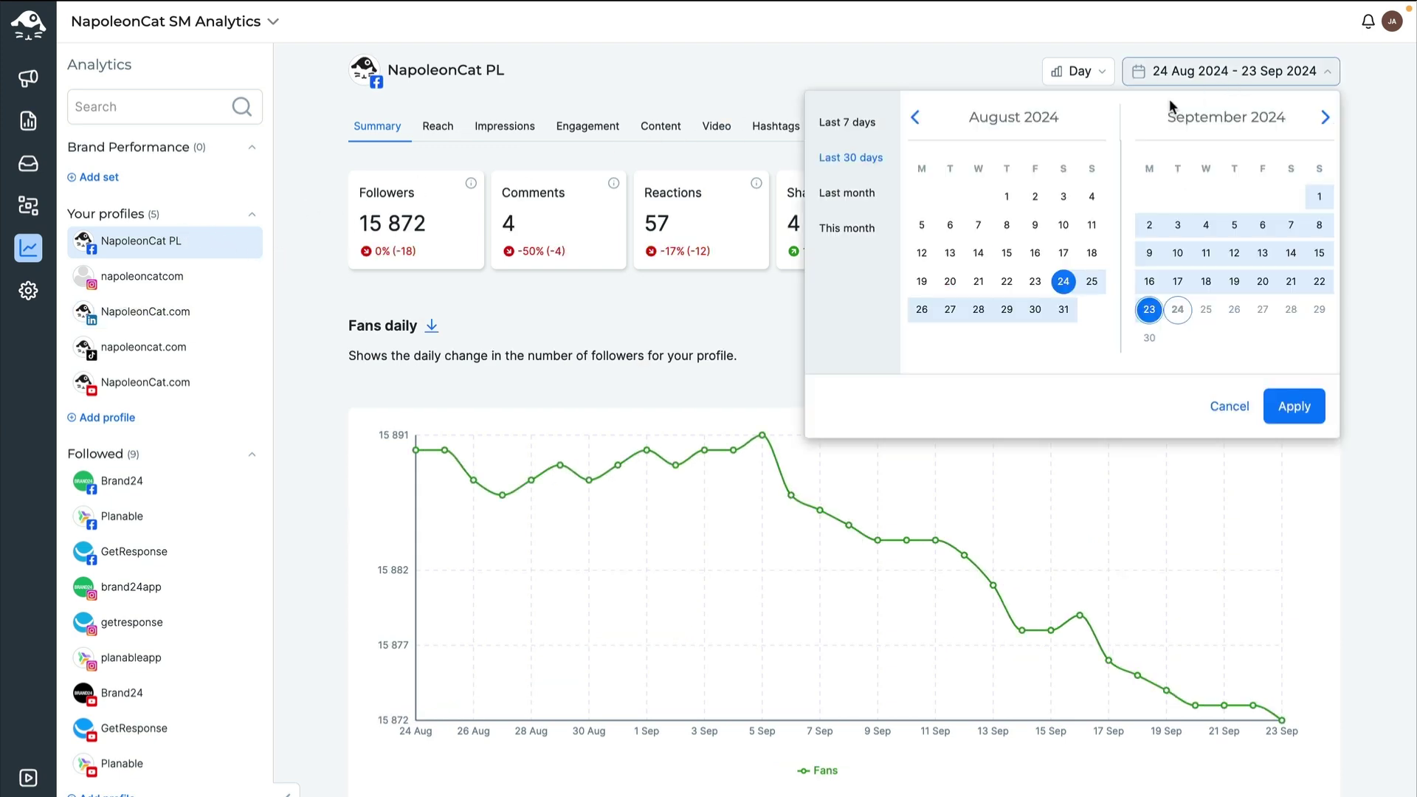
{"action": "left_click", "coordinate": [1009, 199]}
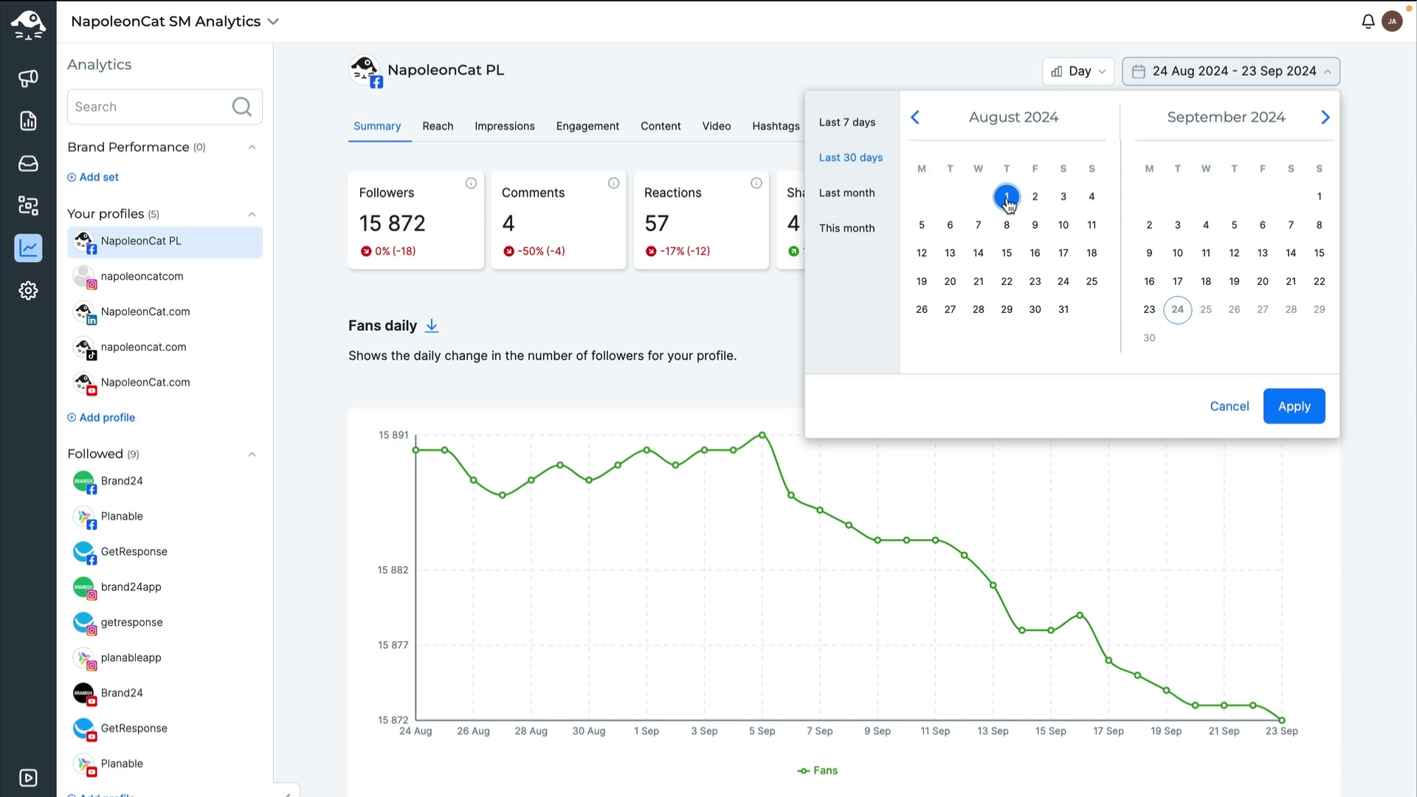
{"action": "left_click", "coordinate": [1159, 316]}
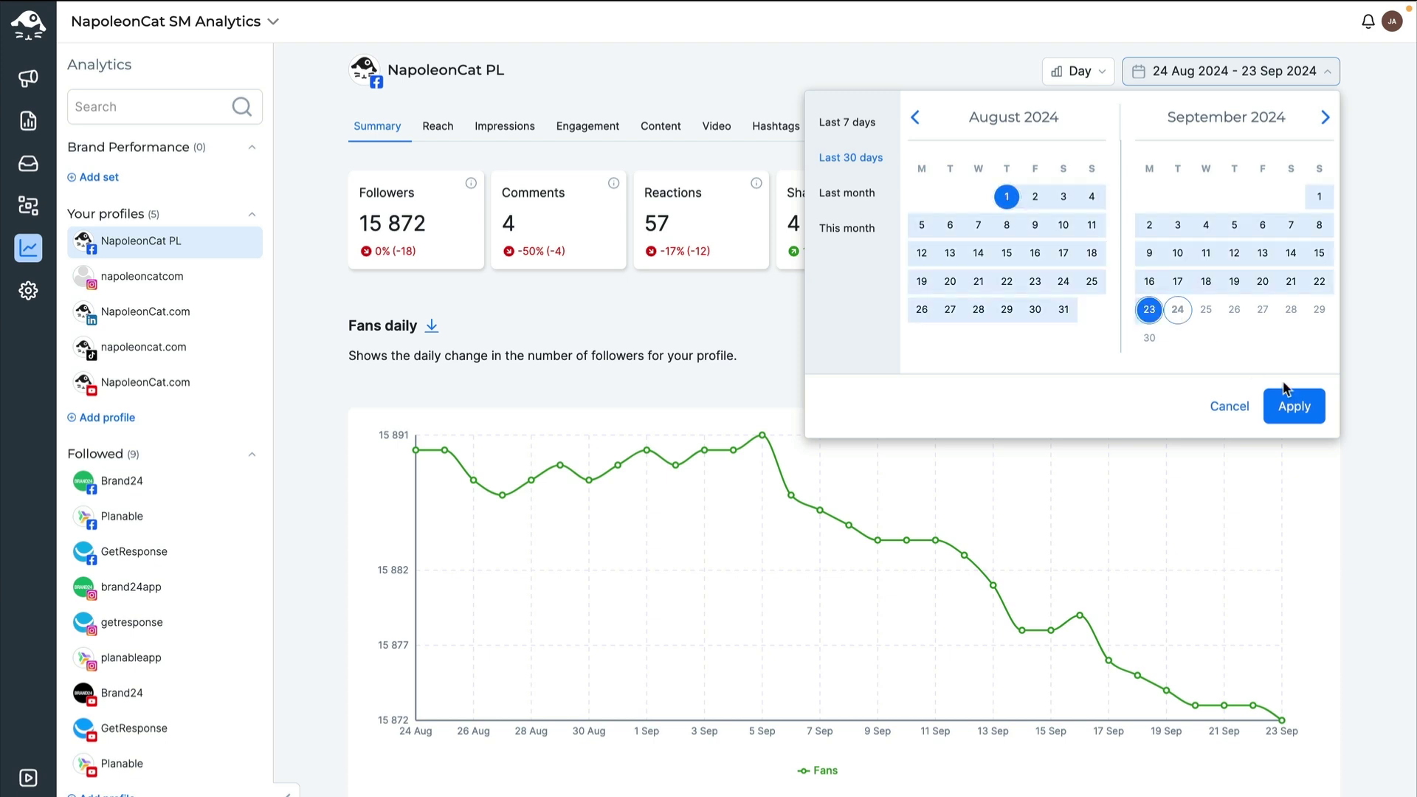
{"action": "left_click", "coordinate": [1293, 407]}
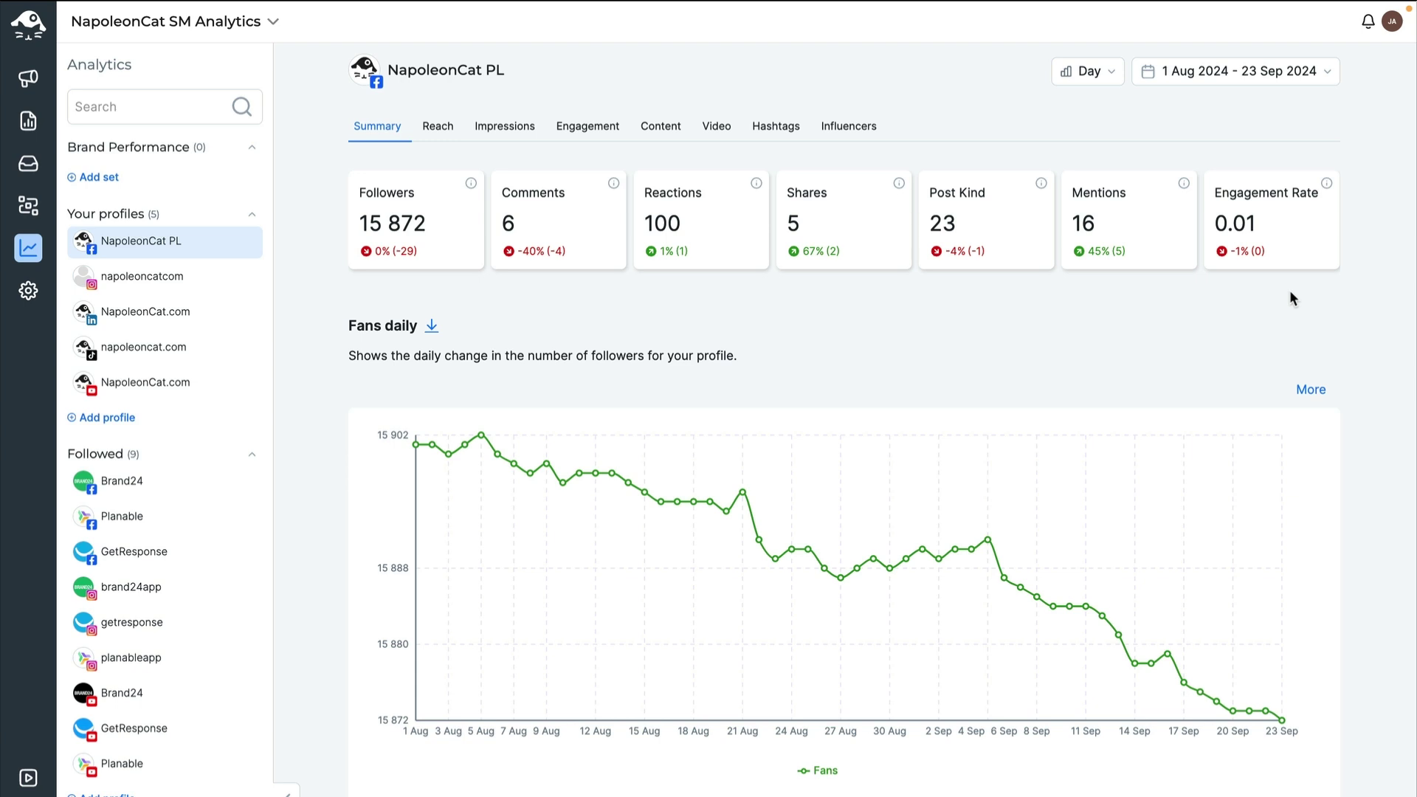
- Switch the data grouping to Week, to Month, and back to Day
{"action": "left_click", "coordinate": [1102, 80]}
{"action": "left_click", "coordinate": [1084, 150]}
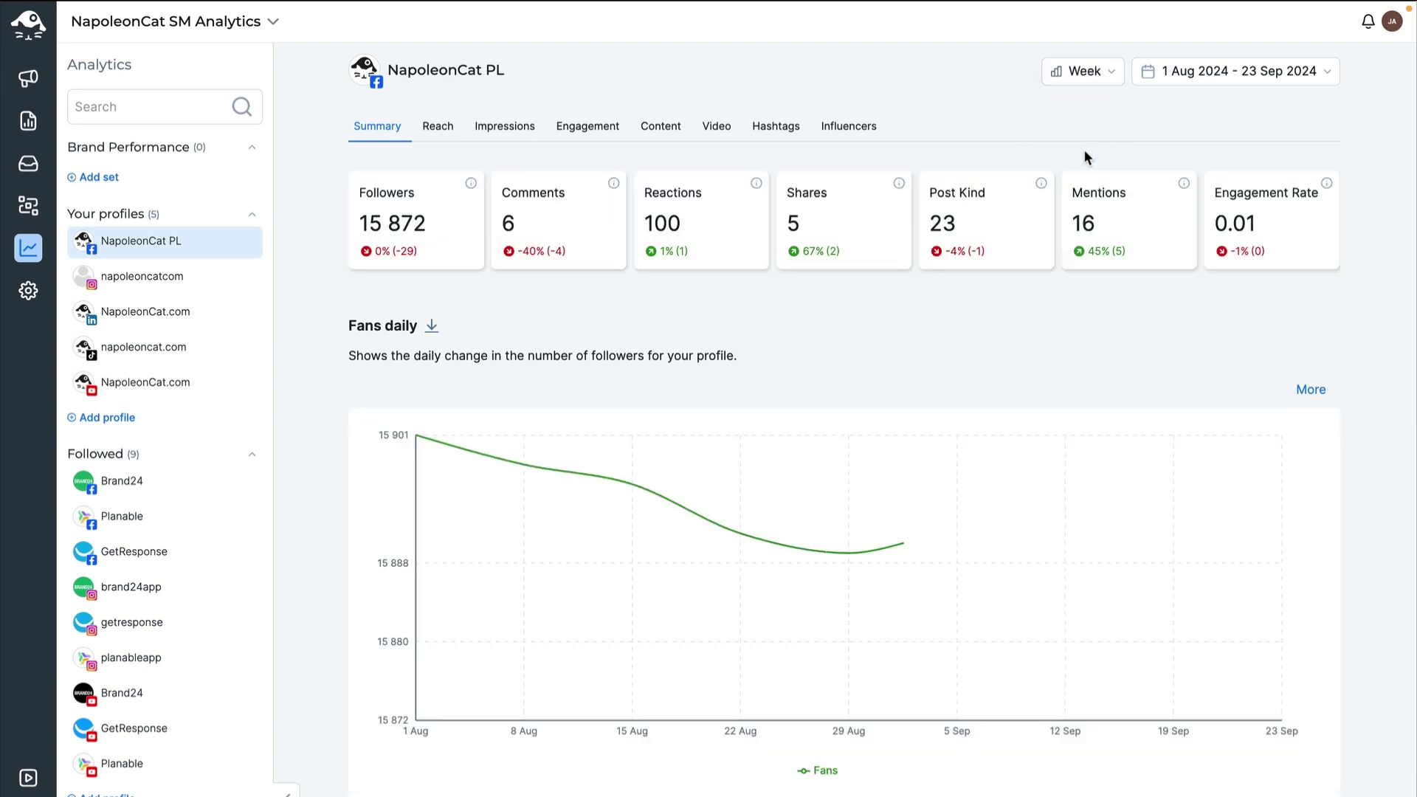
{"action": "left_click", "coordinate": [1095, 80]}
{"action": "left_click", "coordinate": [1076, 177]}
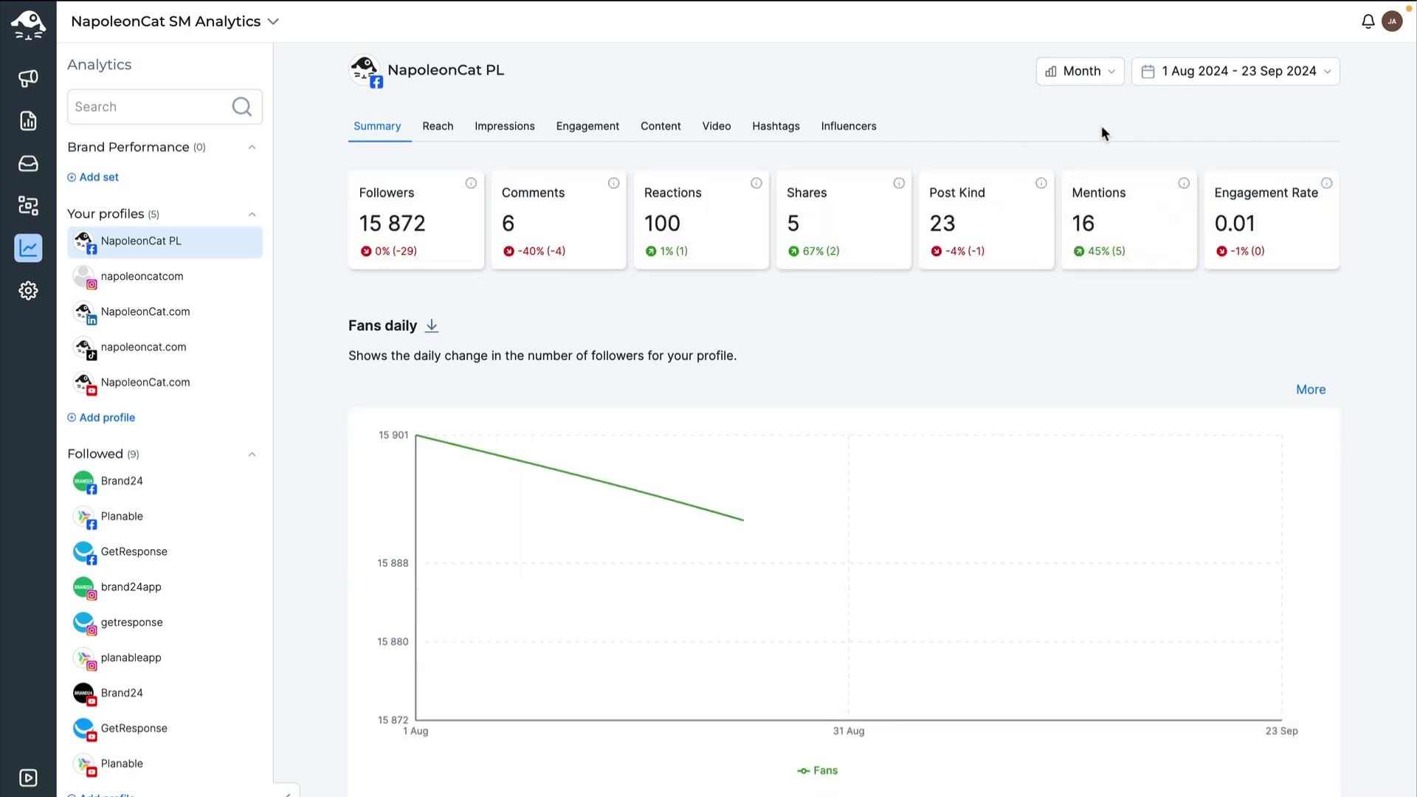
{"action": "left_click", "coordinate": [1103, 79]}
{"action": "left_click", "coordinate": [1080, 117]}
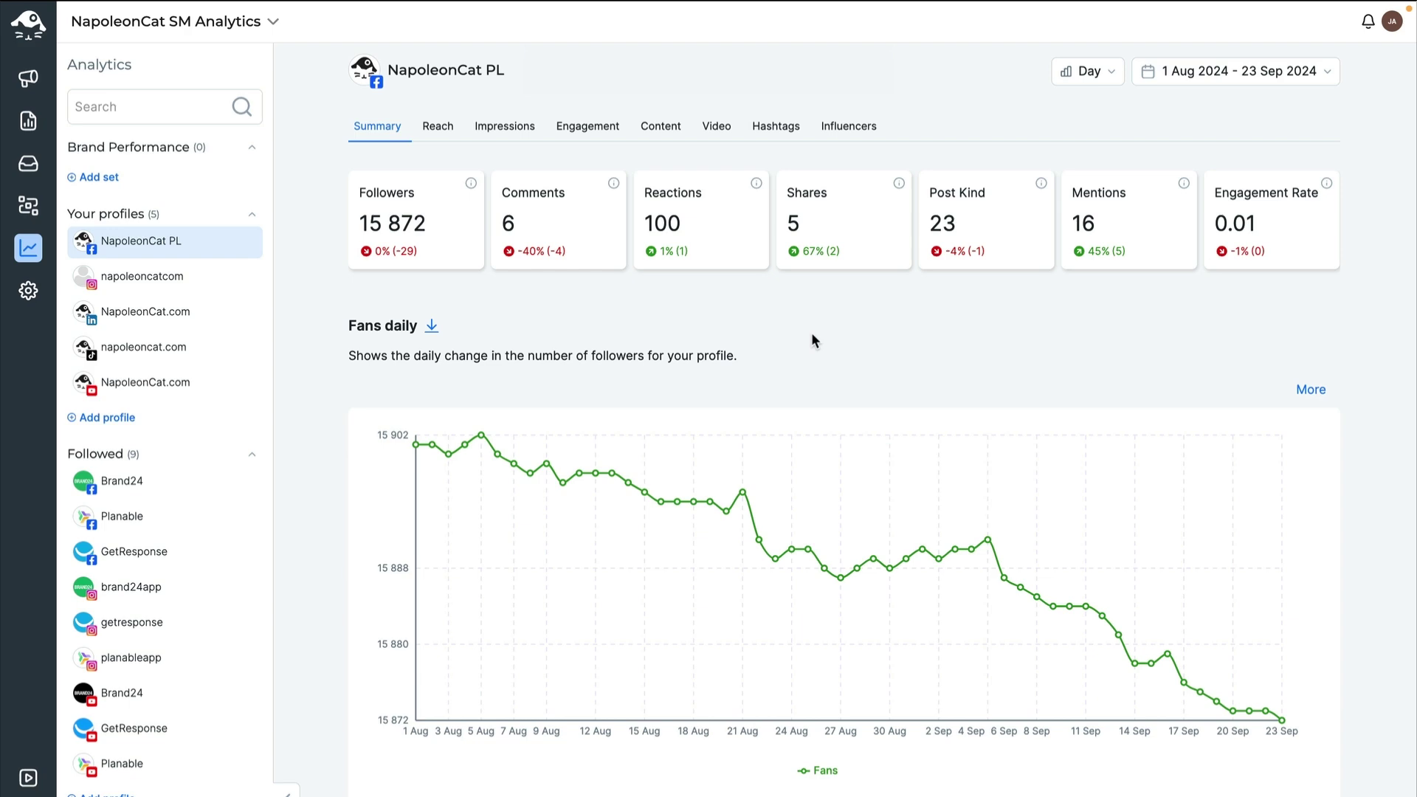
- Examine the Summary charts, including Engagement rate and Video Views, and expand the details for the Fans daily chart
{"action": "scroll", "coordinate": [812, 332], "scroll_direction": "down", "scroll_amount": 10}
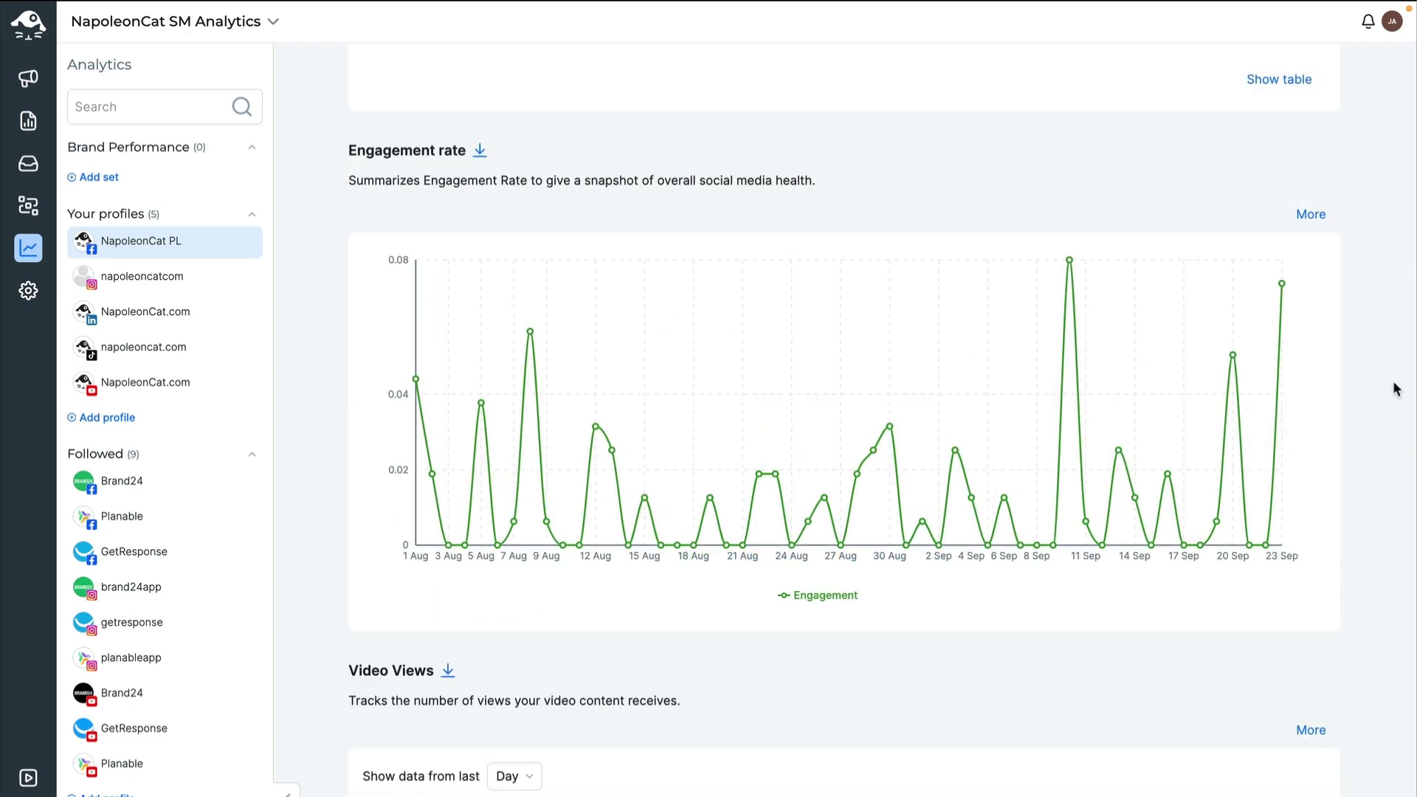
{"action": "scroll", "coordinate": [1396, 389], "scroll_direction": "down", "scroll_amount": 7}
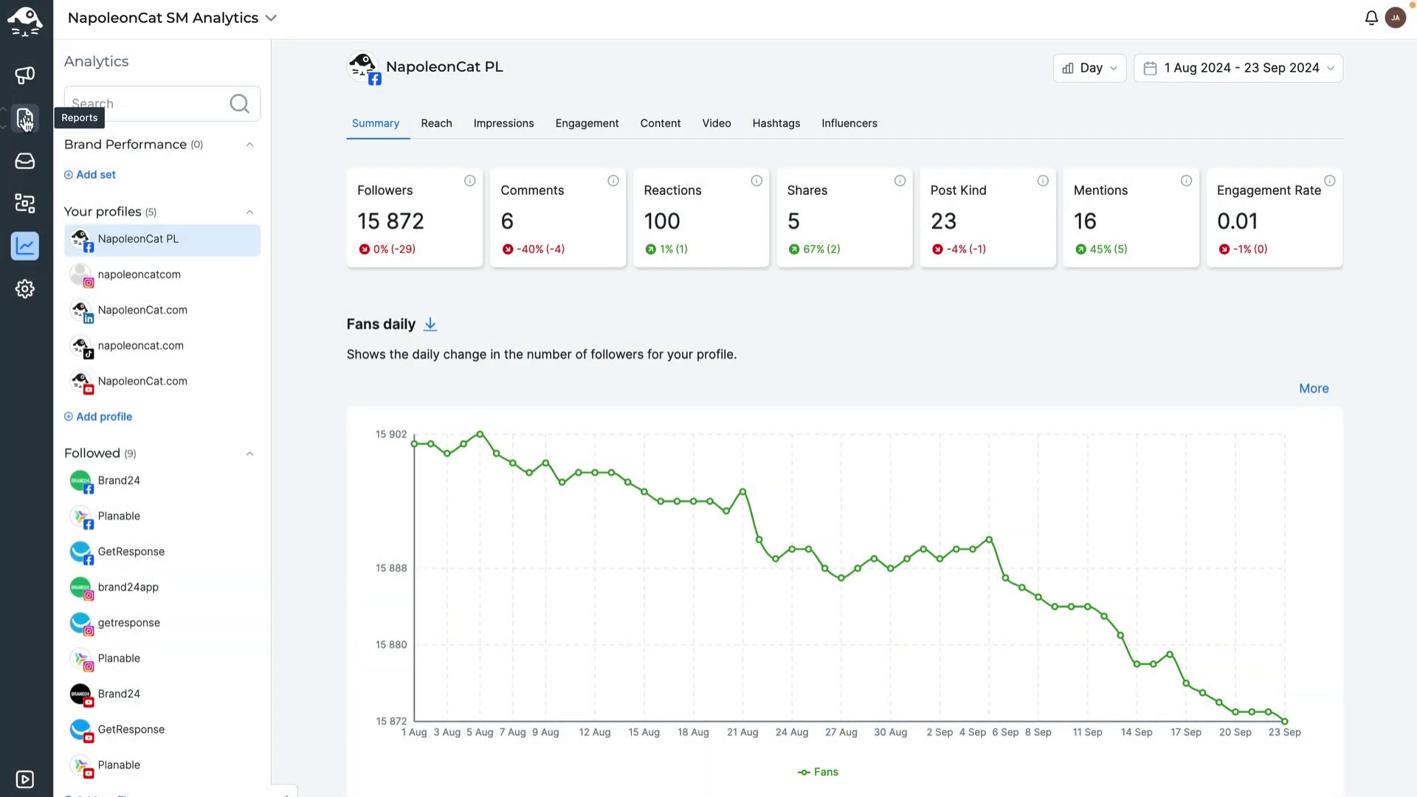
{"action": "scroll", "coordinate": [880, 340], "scroll_direction": "down", "scroll_amount": 1}
{"action": "left_click", "coordinate": [1313, 332]}
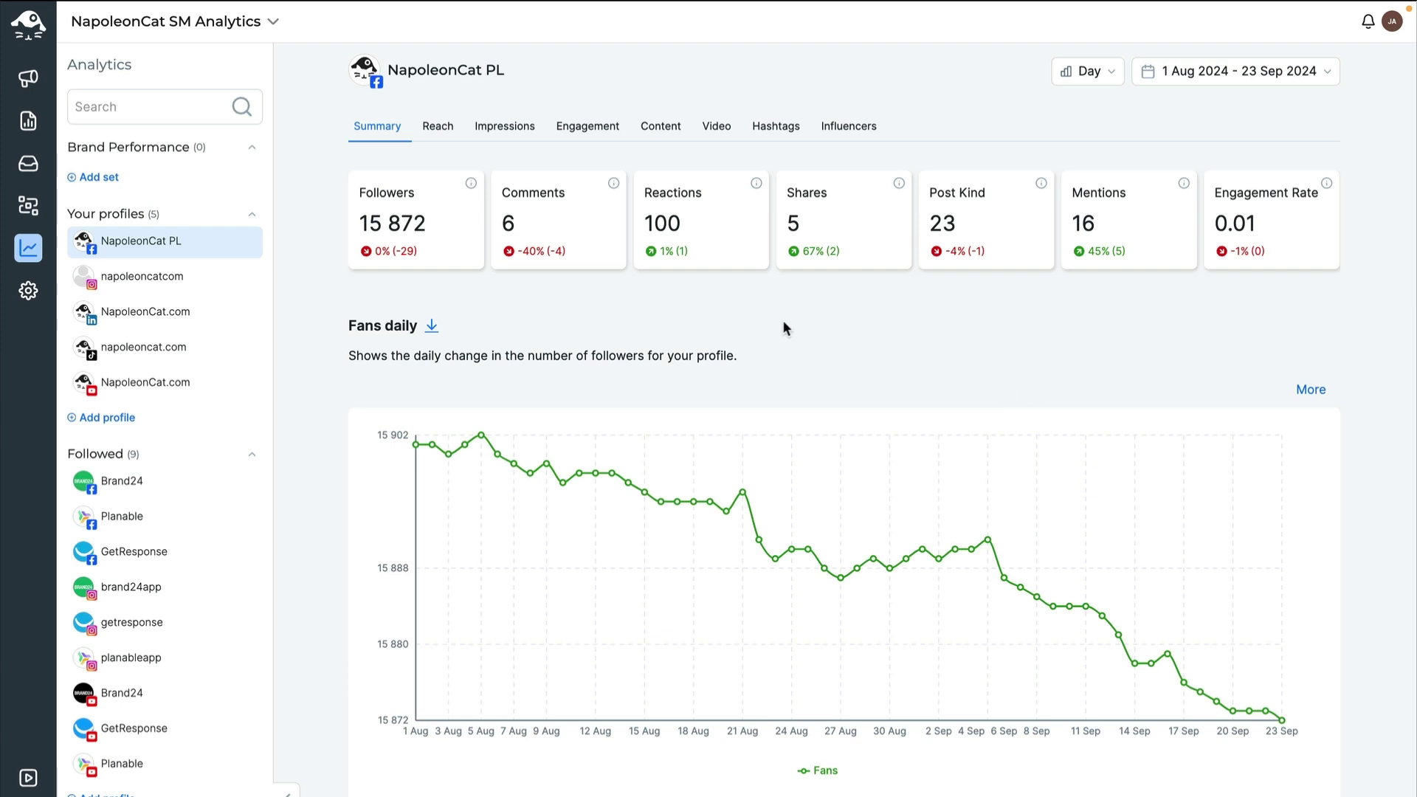
- Show the Reach analytics and review the Total Reach, Fans summary and Fans growth sections
{"action": "left_click", "coordinate": [443, 130]}
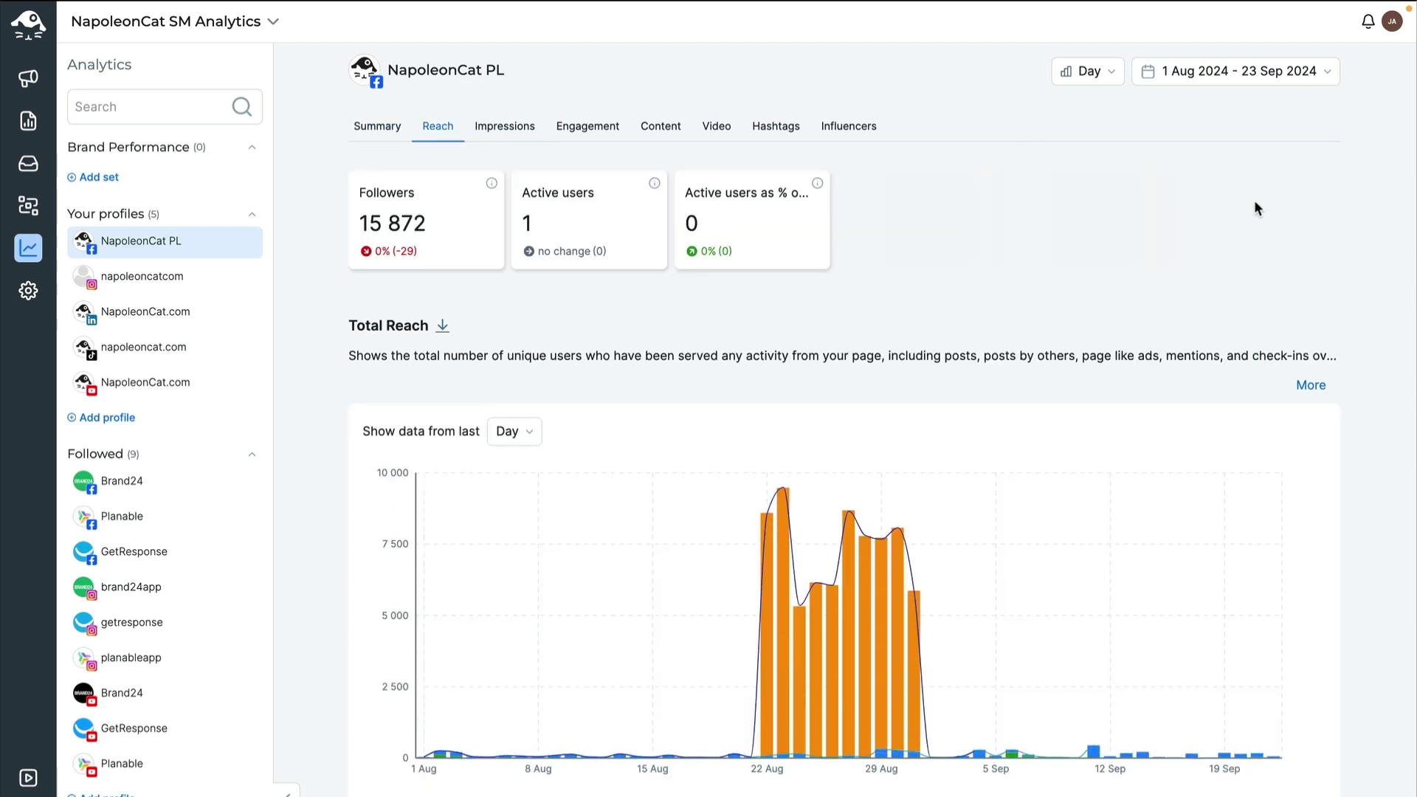
{"action": "scroll", "coordinate": [1354, 256], "scroll_direction": "down", "scroll_amount": 3}
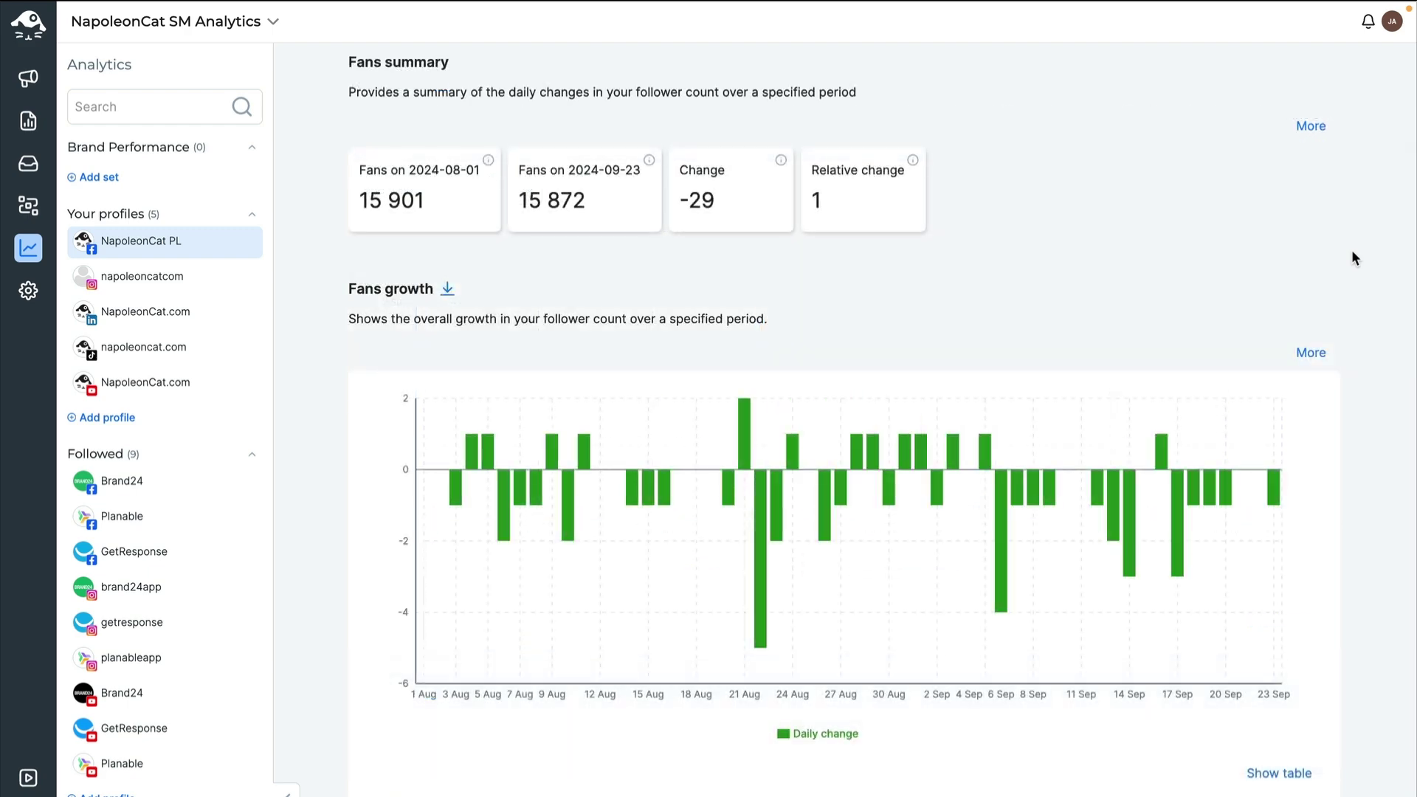
{"action": "scroll", "coordinate": [1354, 255], "scroll_direction": "down", "scroll_amount": 10}
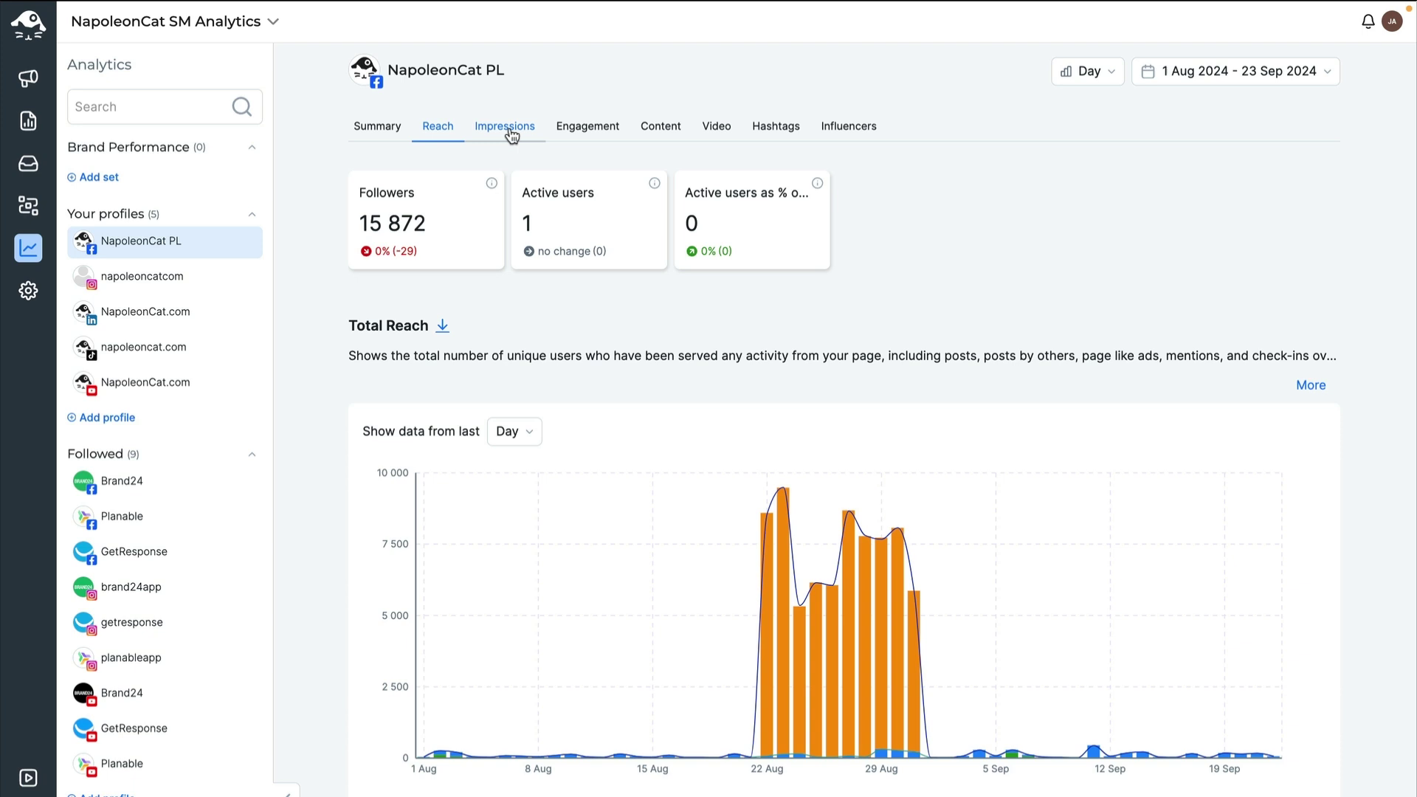
- Show the Impressions analytics and review the viral, non-viral, organic and paid impressions
{"action": "left_click", "coordinate": [505, 127]}
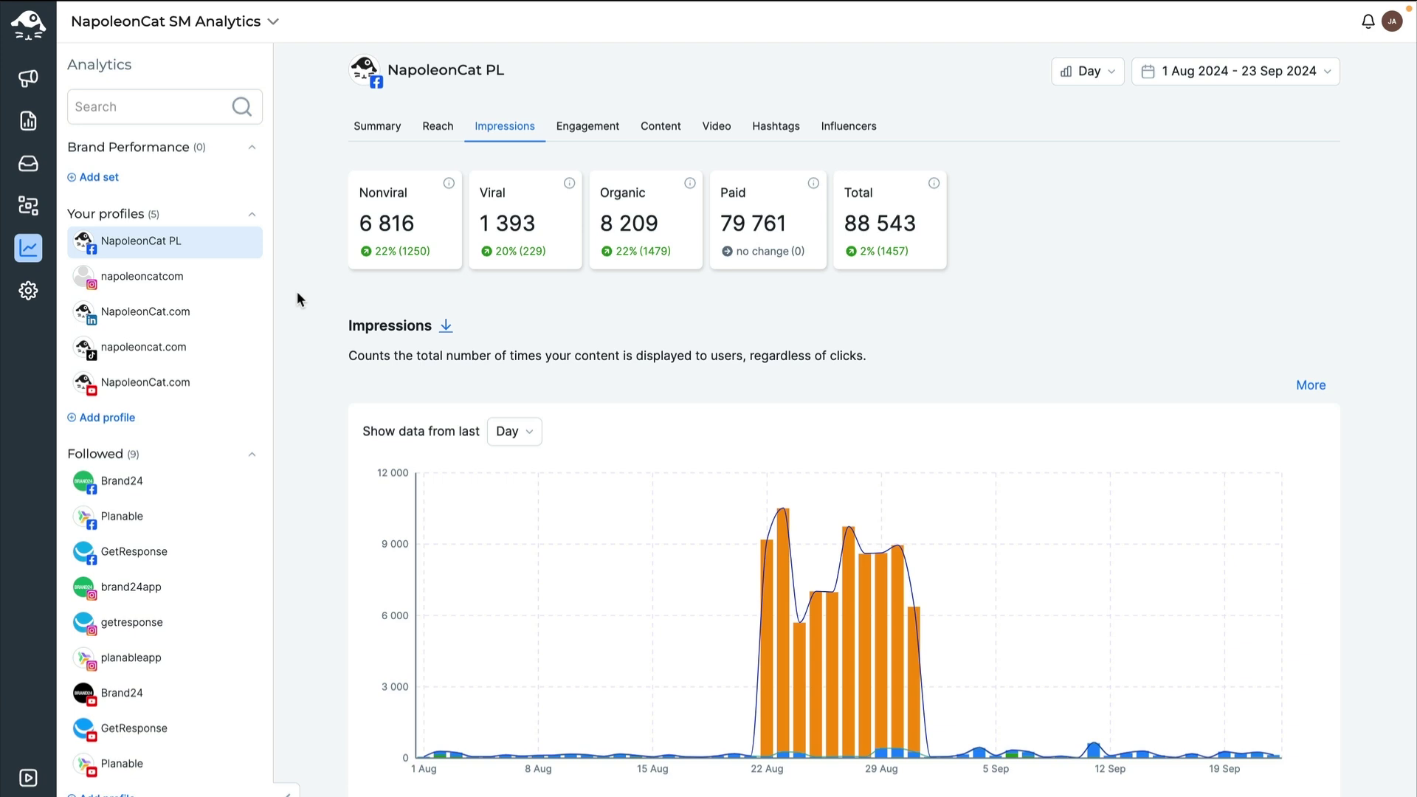
{"action": "scroll", "coordinate": [298, 293], "scroll_direction": "down", "scroll_amount": 1}
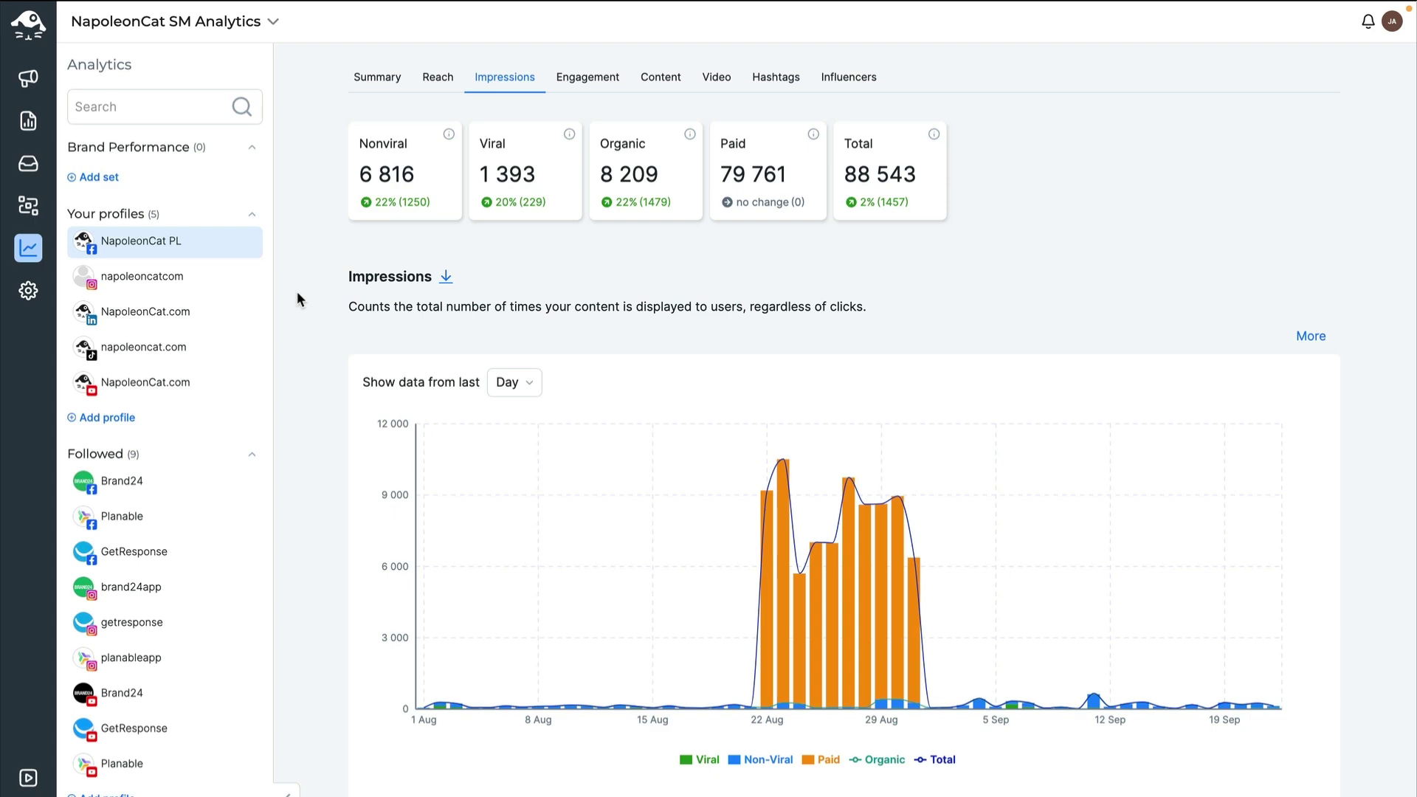
{"action": "scroll", "coordinate": [323, 299], "scroll_direction": "up", "scroll_amount": 1}
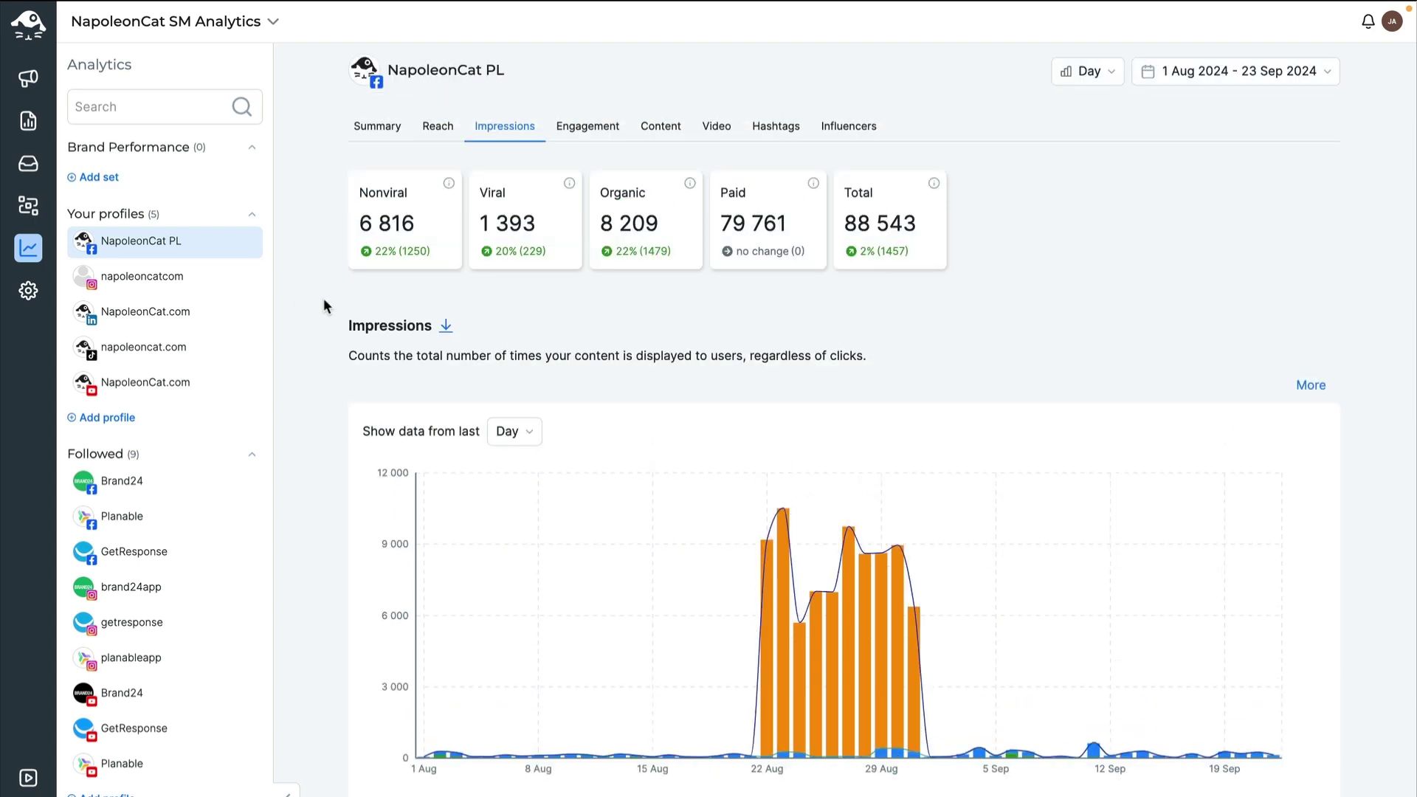
- Show the Engagement analytics and examine the engagement rate, daily interactions, share of interactions and reactions charts
{"action": "left_click", "coordinate": [590, 125]}
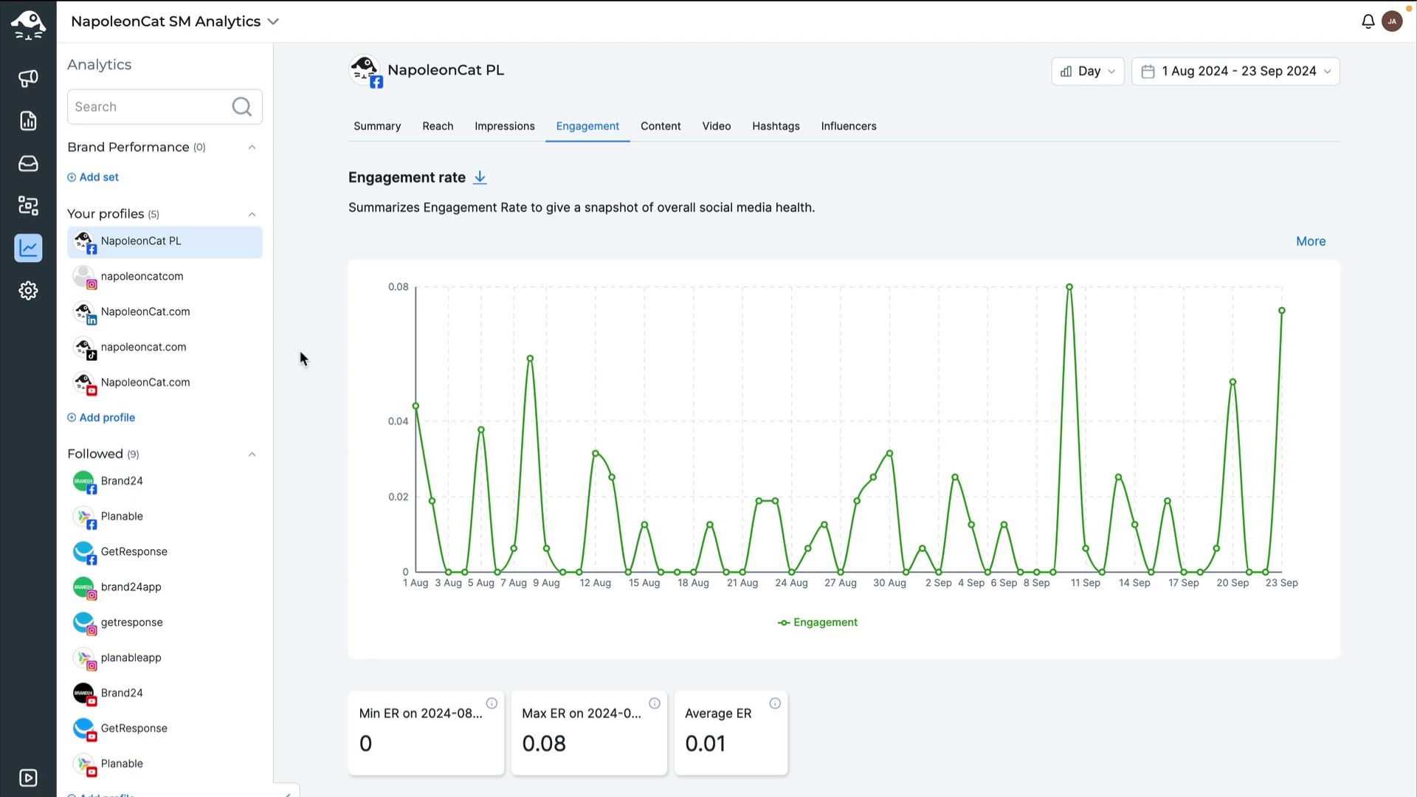
{"action": "mouse_move", "coordinate": [536, 375]}
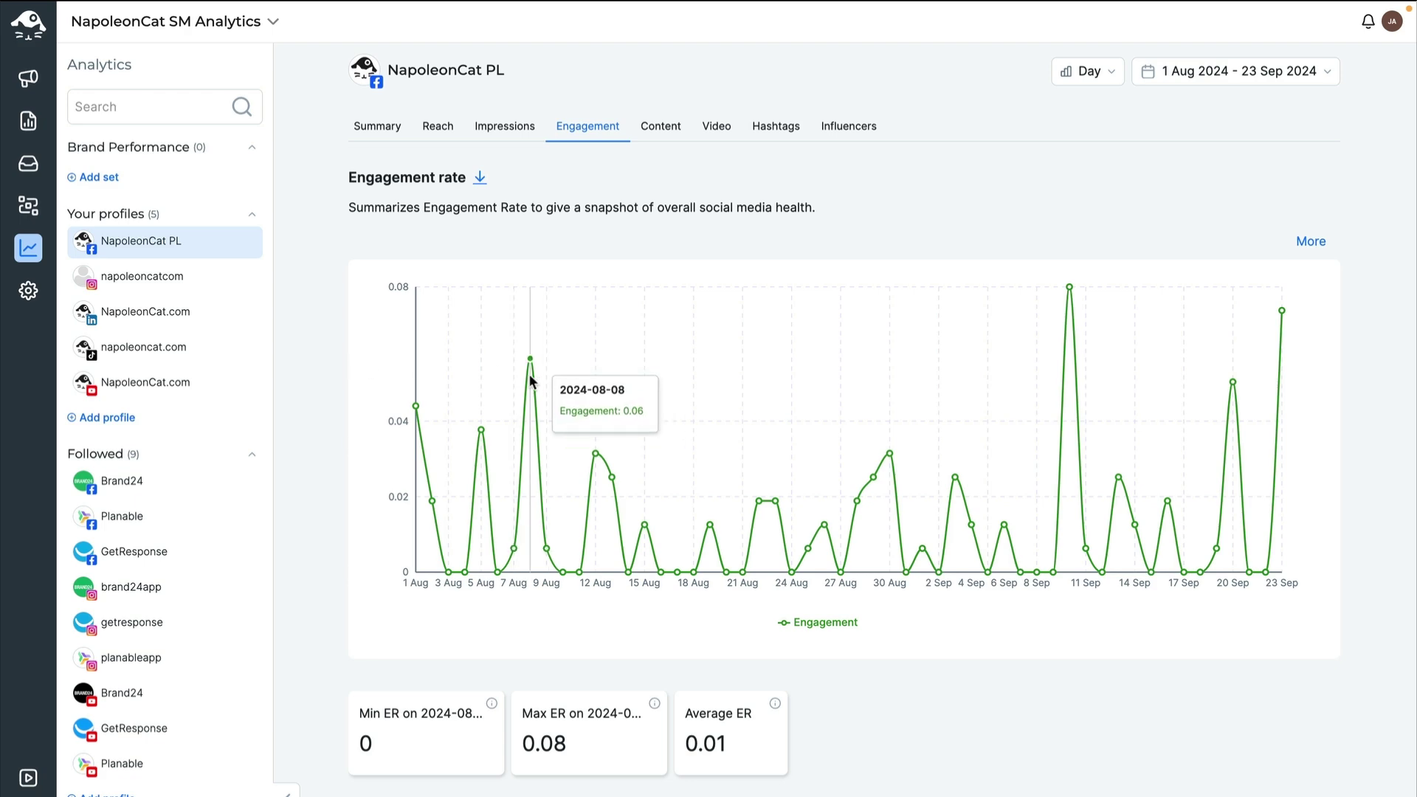
{"action": "scroll", "coordinate": [313, 458], "scroll_direction": "down", "scroll_amount": 10}
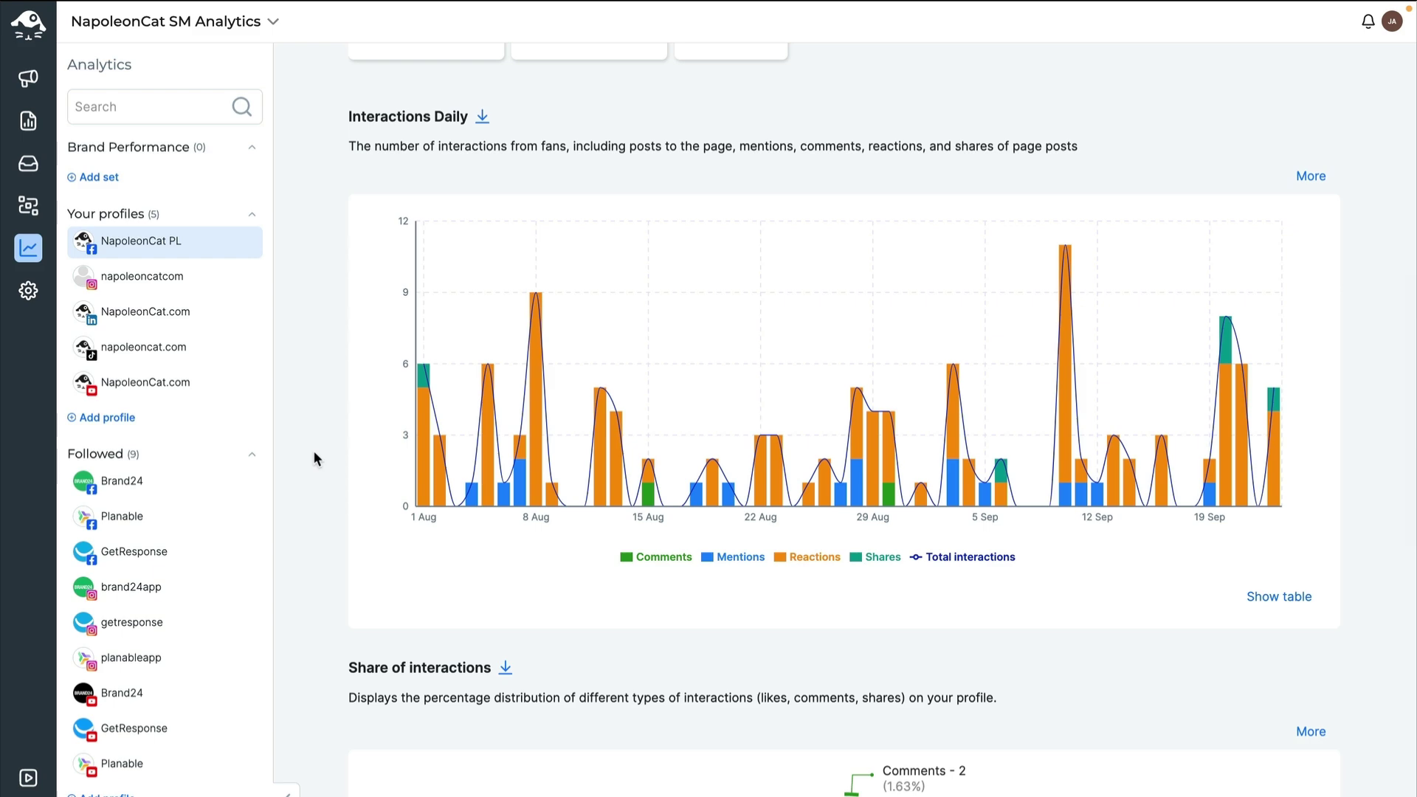
{"action": "scroll", "coordinate": [1069, 653], "scroll_direction": "down", "scroll_amount": 7}
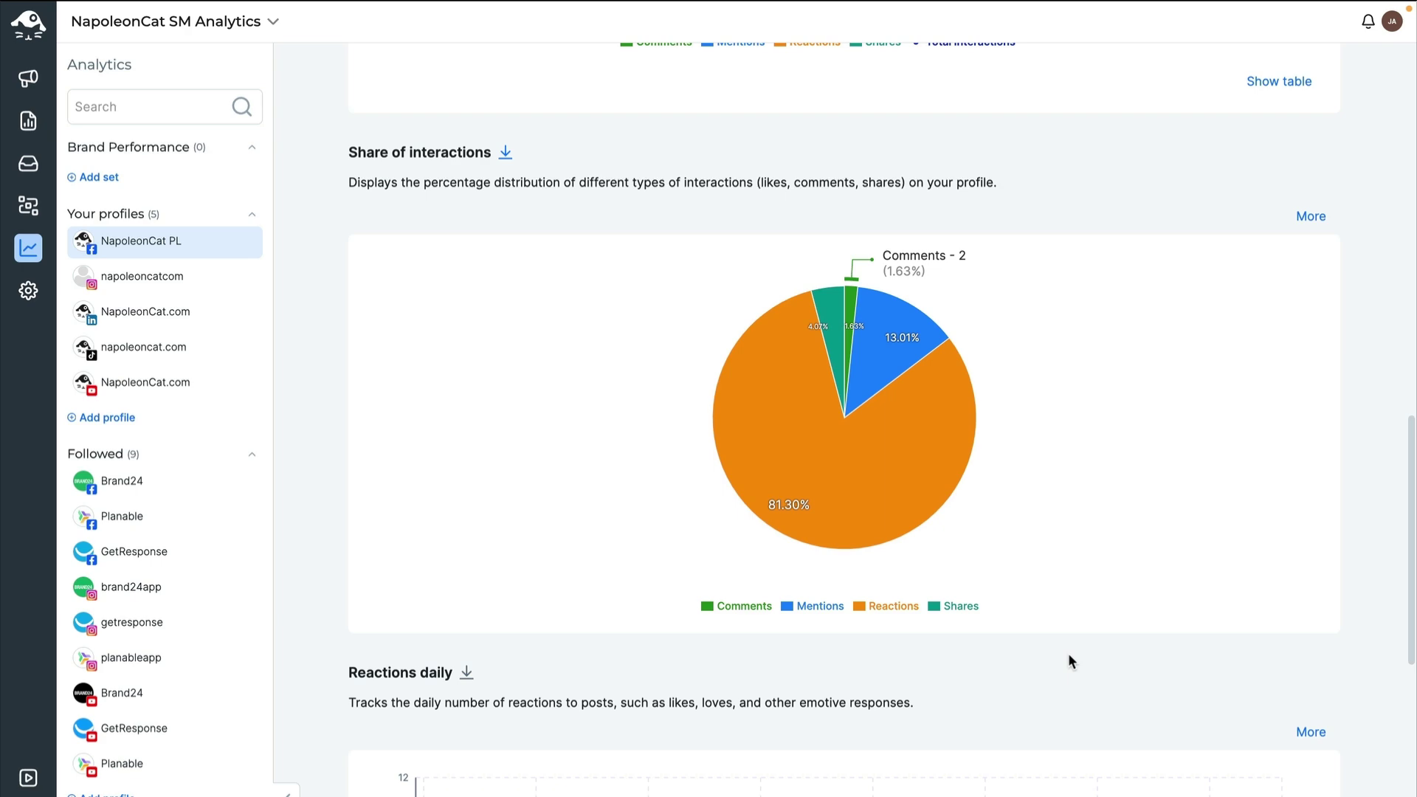
{"action": "scroll", "coordinate": [1069, 655], "scroll_direction": "down", "scroll_amount": 8}
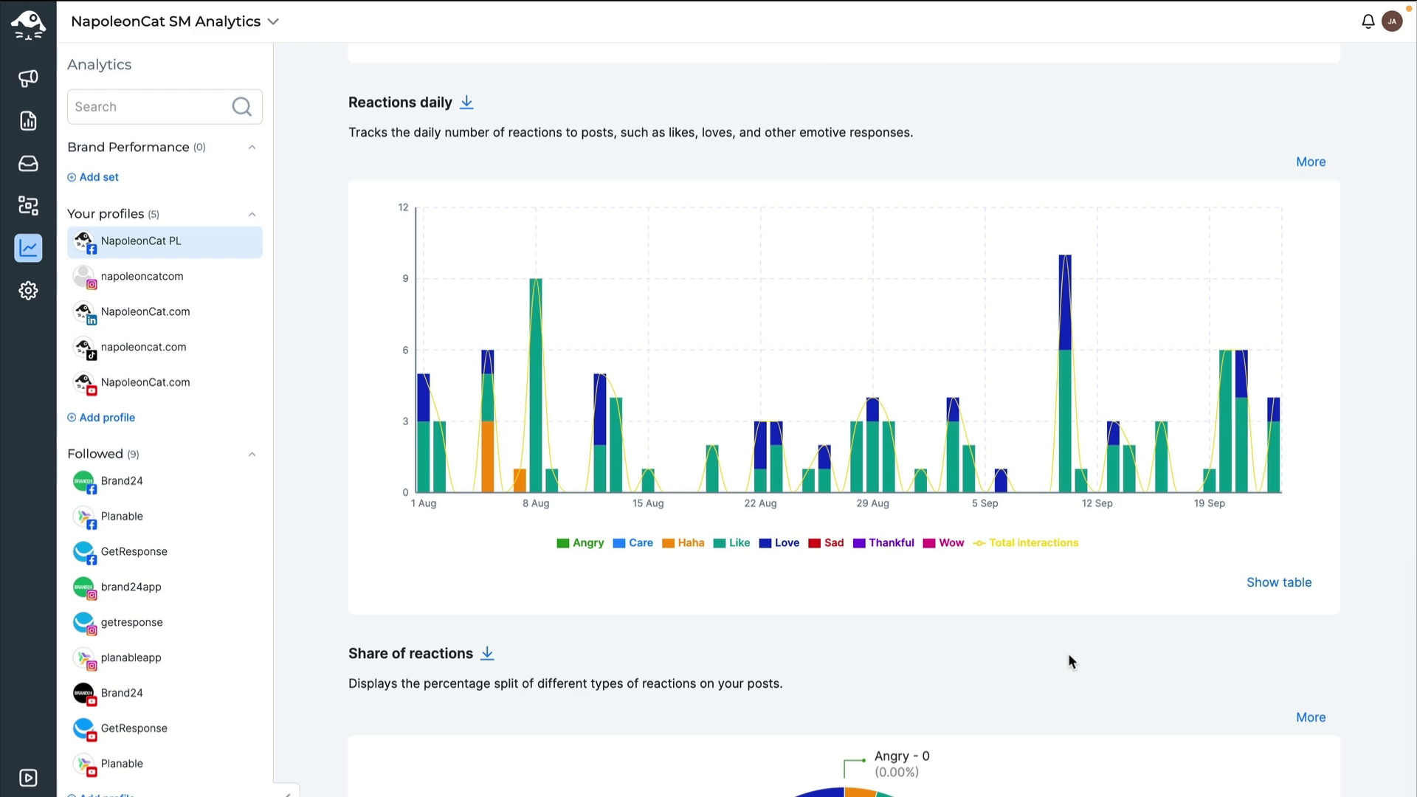
{"action": "scroll", "coordinate": [336, 379], "scroll_direction": "down", "scroll_amount": 5}
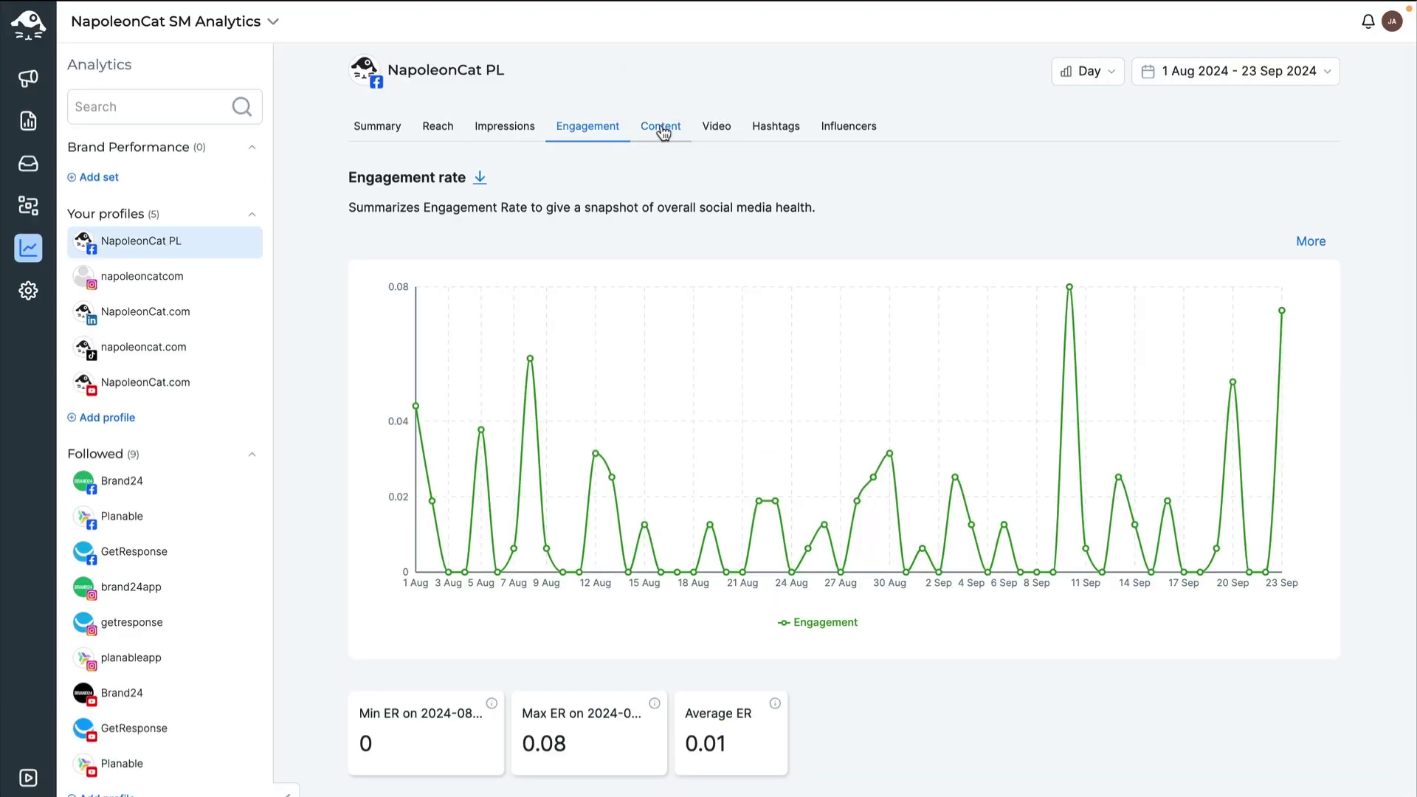
- Show the Content analytics and examine admin activity, post types, engagement by days and hours, and the Top 10 Most Engaging Content
{"action": "left_click", "coordinate": [662, 129]}
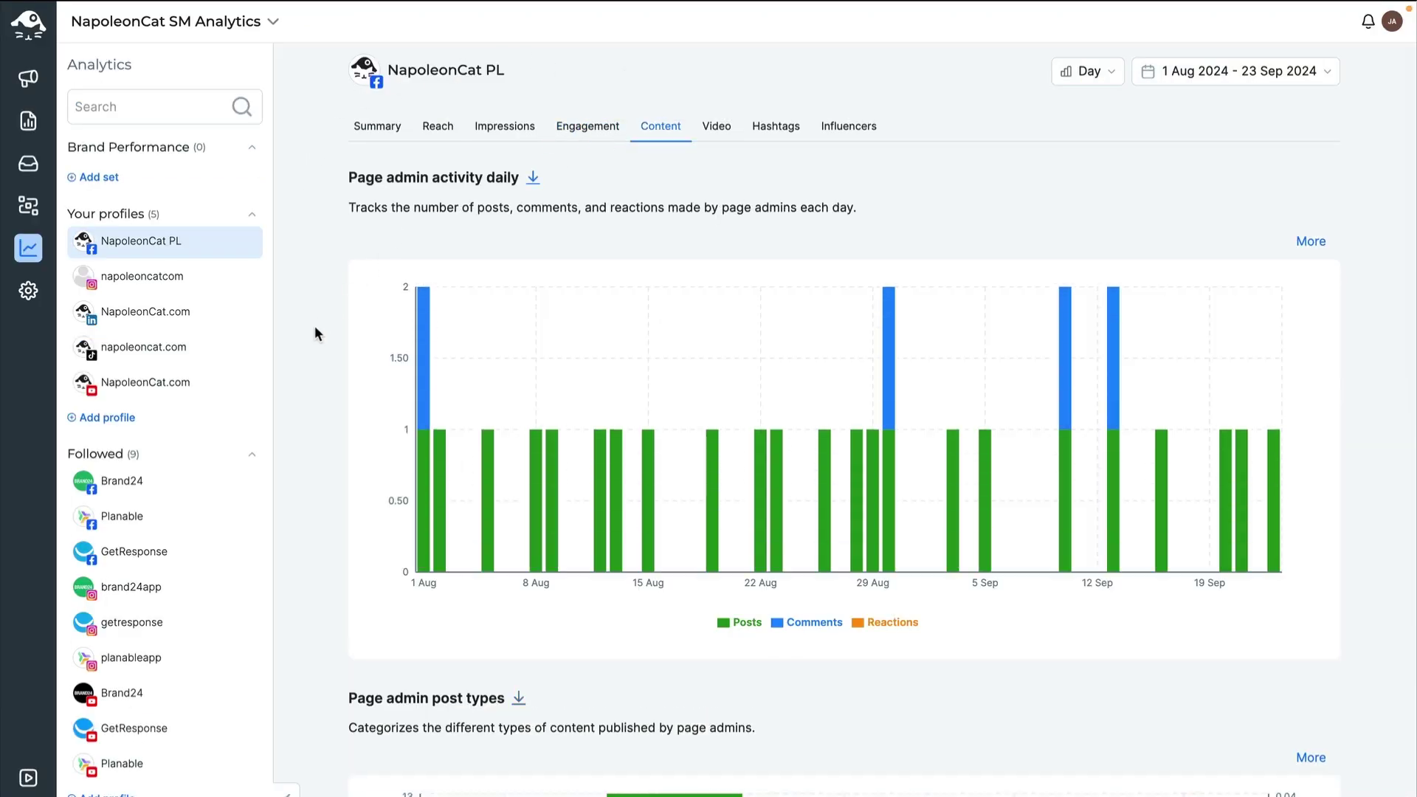
{"action": "scroll", "coordinate": [314, 334], "scroll_direction": "down", "scroll_amount": 4}
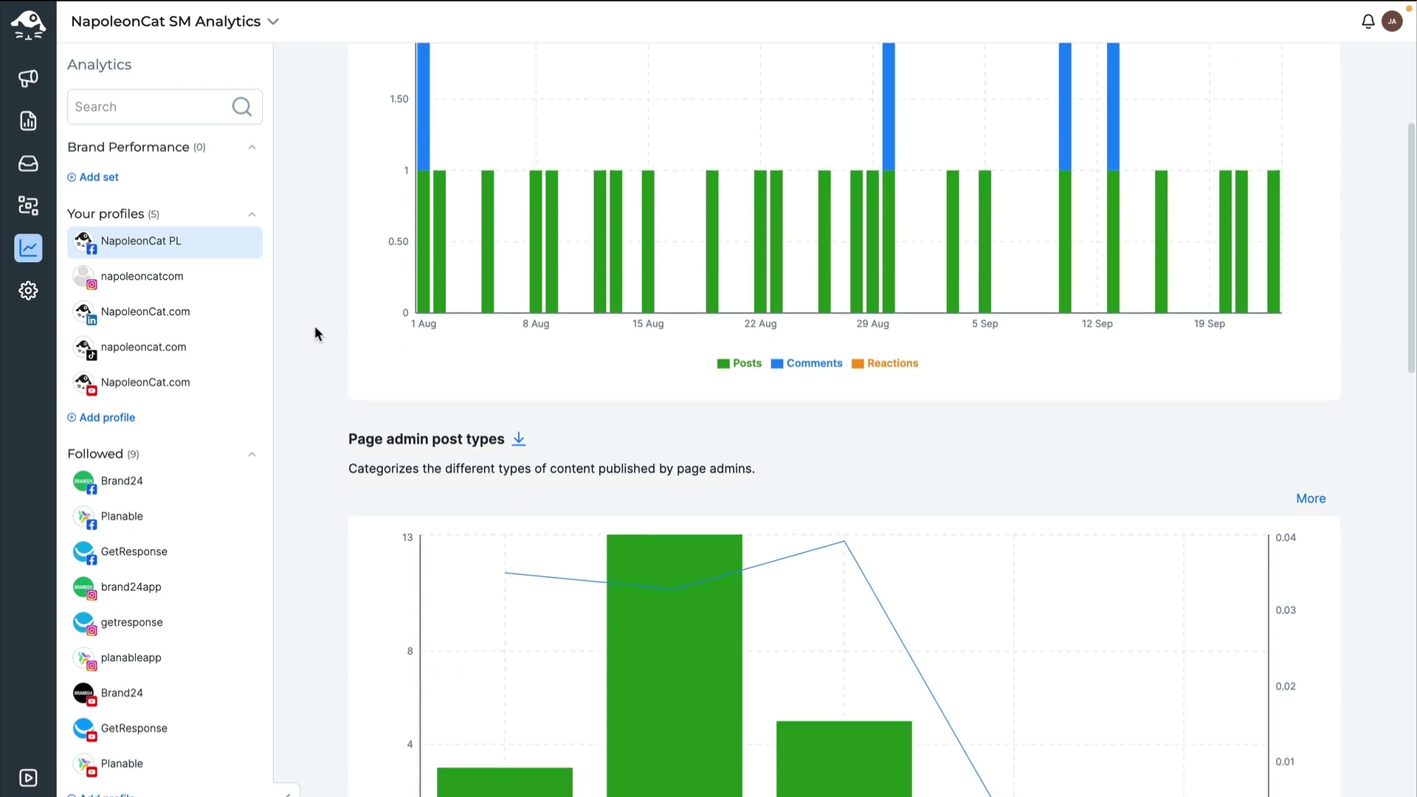
{"action": "scroll", "coordinate": [314, 329], "scroll_direction": "down", "scroll_amount": 5}
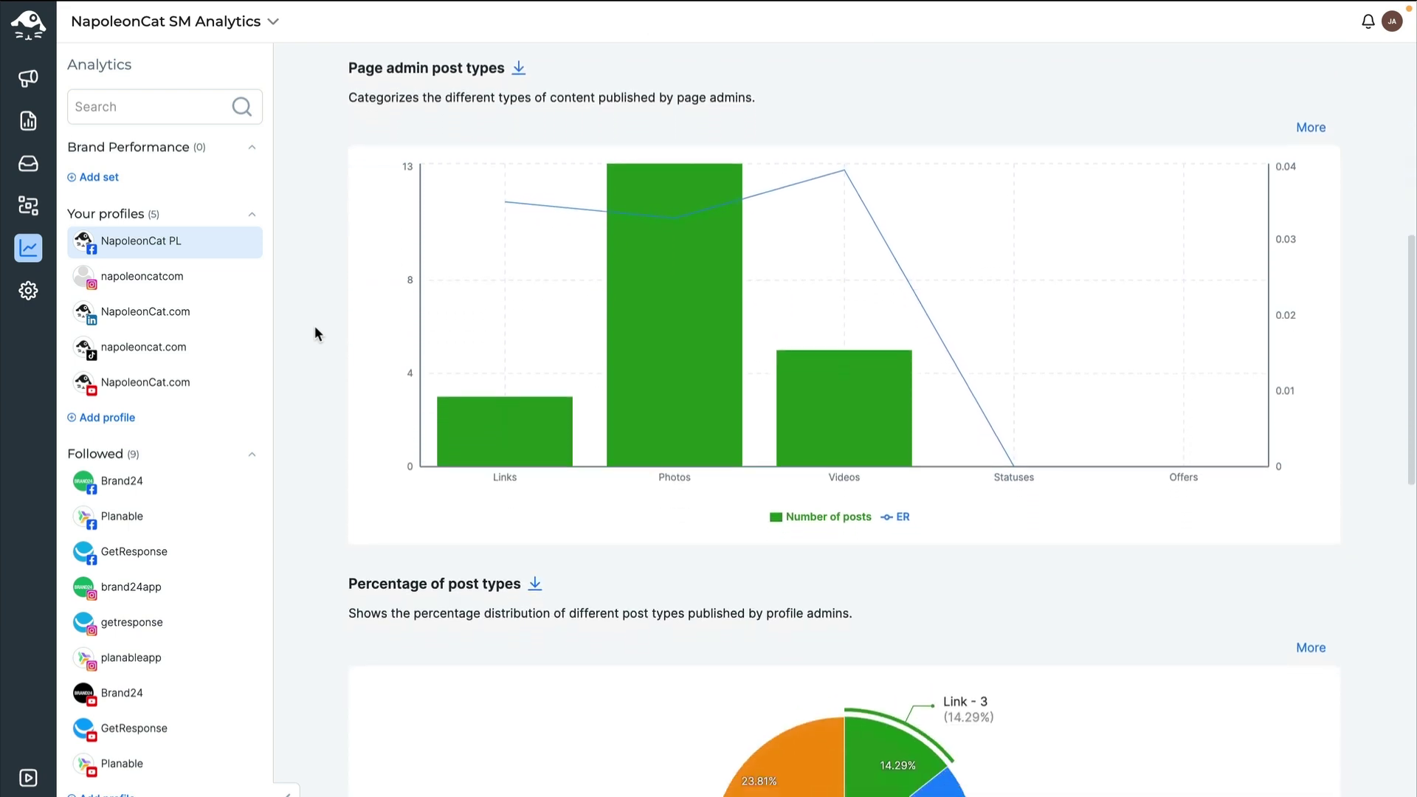
{"action": "scroll", "coordinate": [314, 328], "scroll_direction": "down", "scroll_amount": 5}
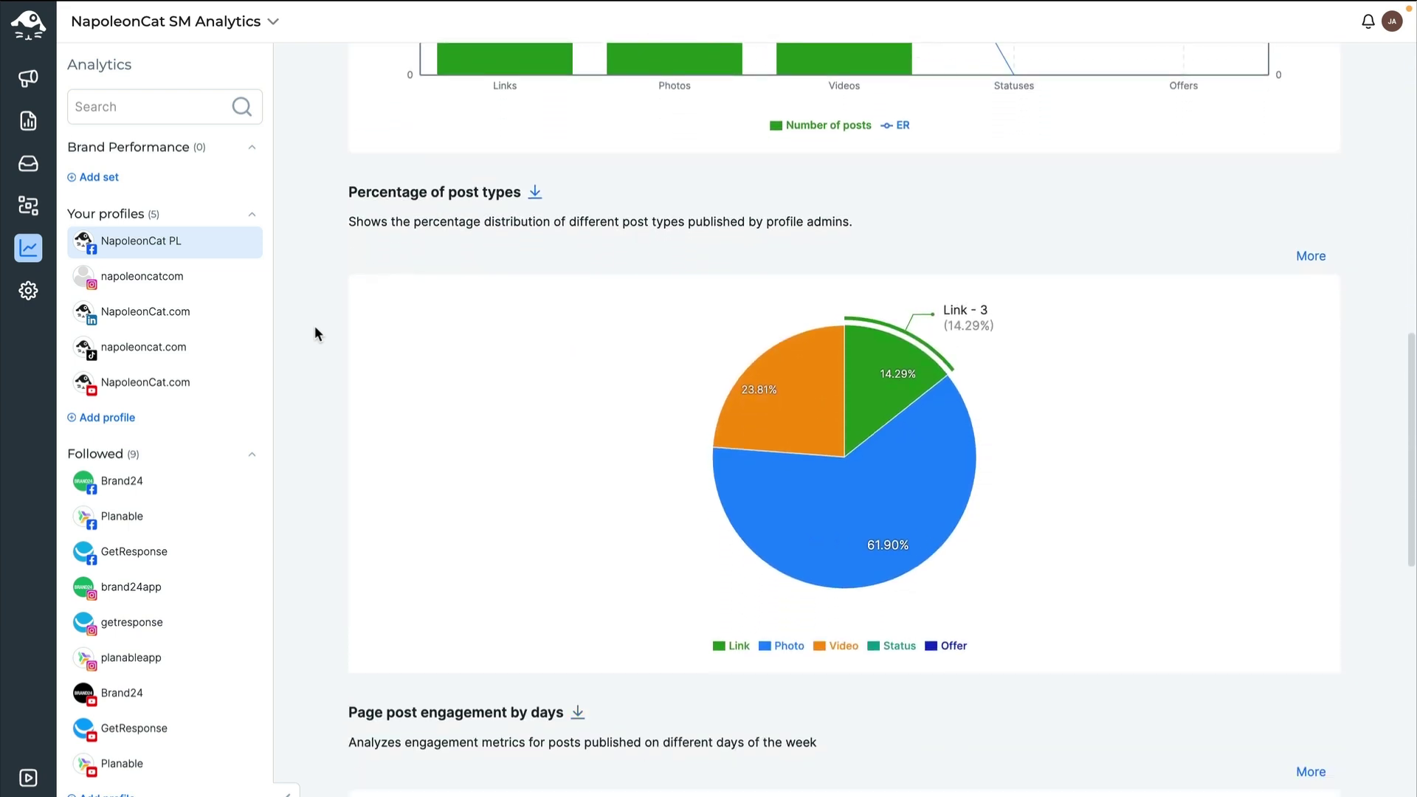
{"action": "scroll", "coordinate": [314, 330], "scroll_direction": "down", "scroll_amount": 7}
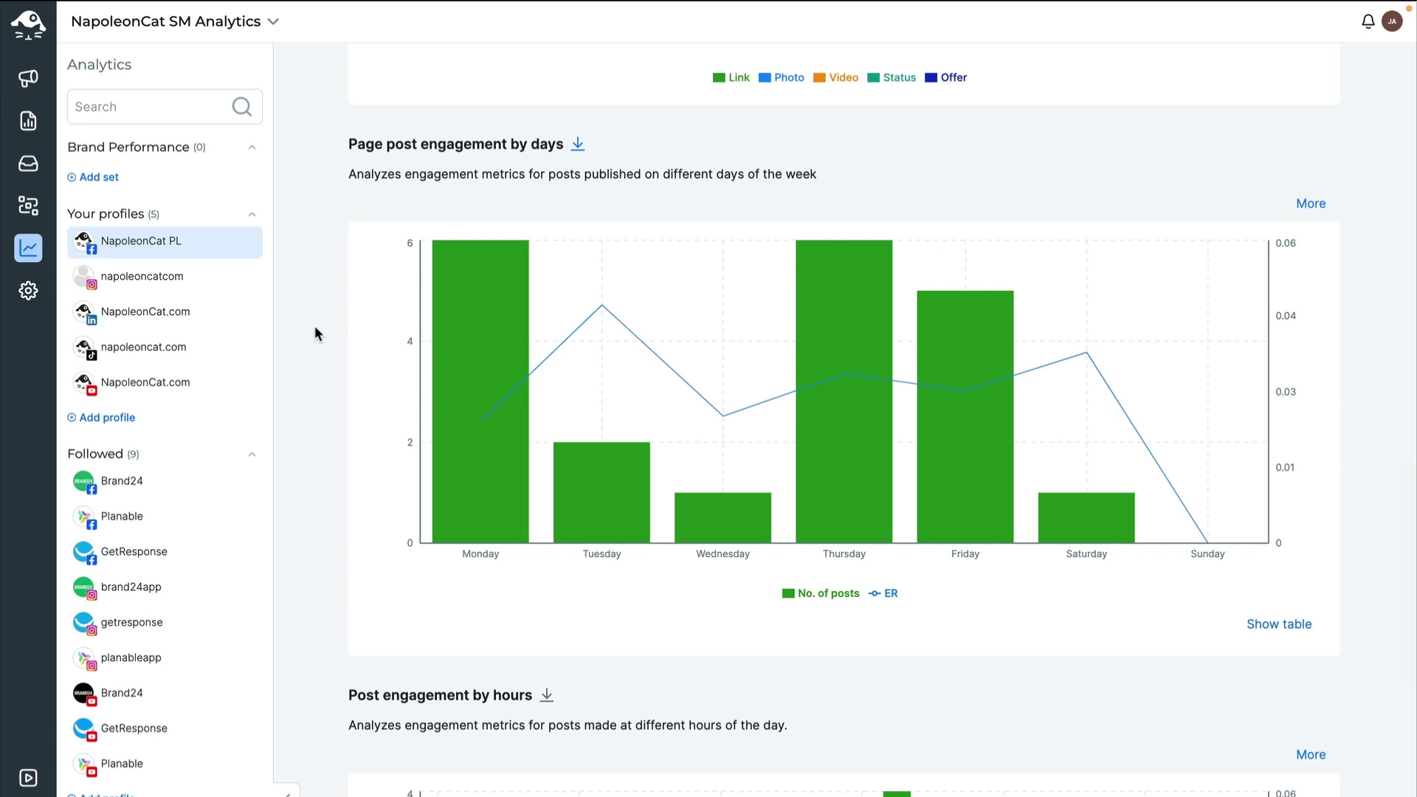
{"action": "scroll", "coordinate": [315, 330], "scroll_direction": "down", "scroll_amount": 7}
{"action": "mouse_move", "coordinate": [934, 352]}
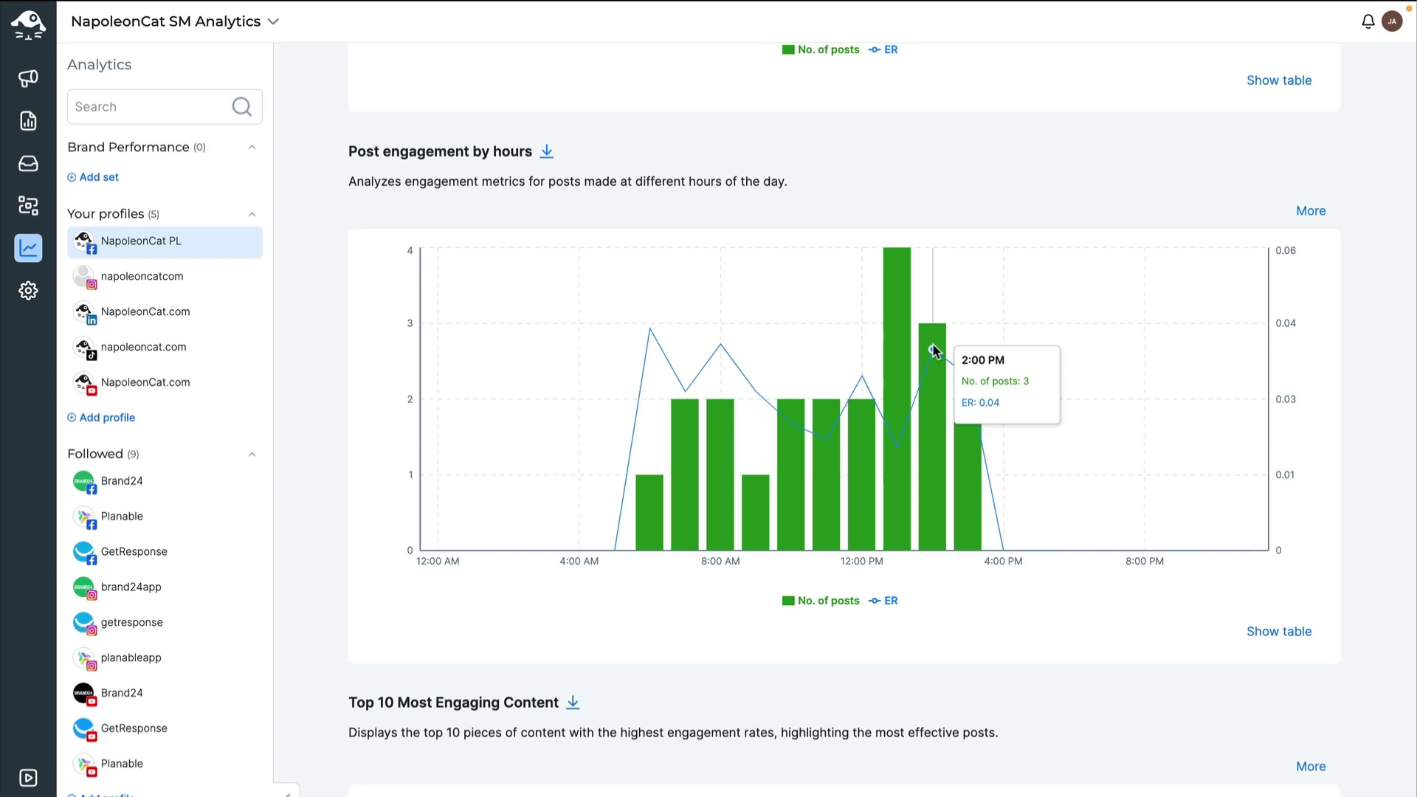
{"action": "scroll", "coordinate": [291, 402], "scroll_direction": "down", "scroll_amount": 8}
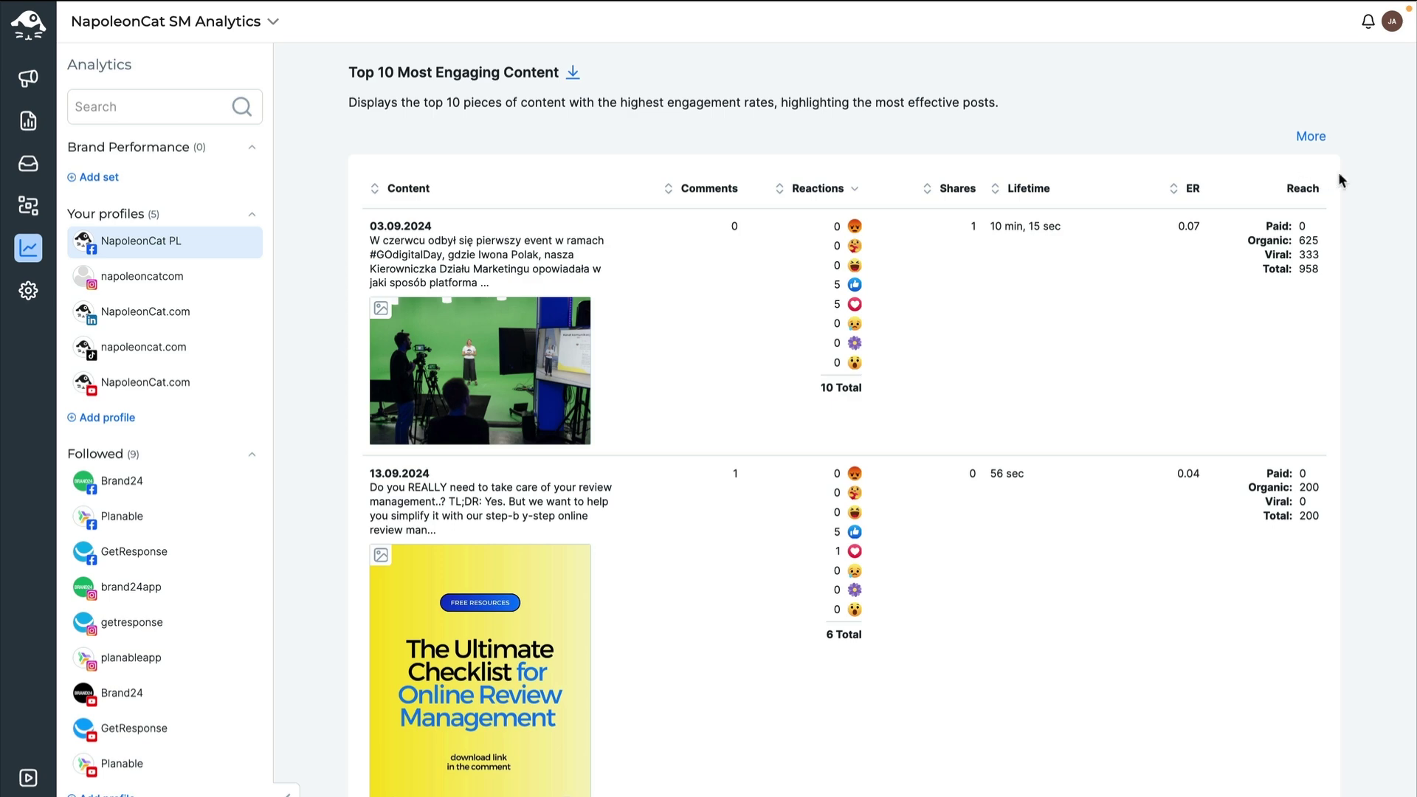
{"action": "scroll", "coordinate": [1364, 189], "scroll_direction": "up", "scroll_amount": 20}
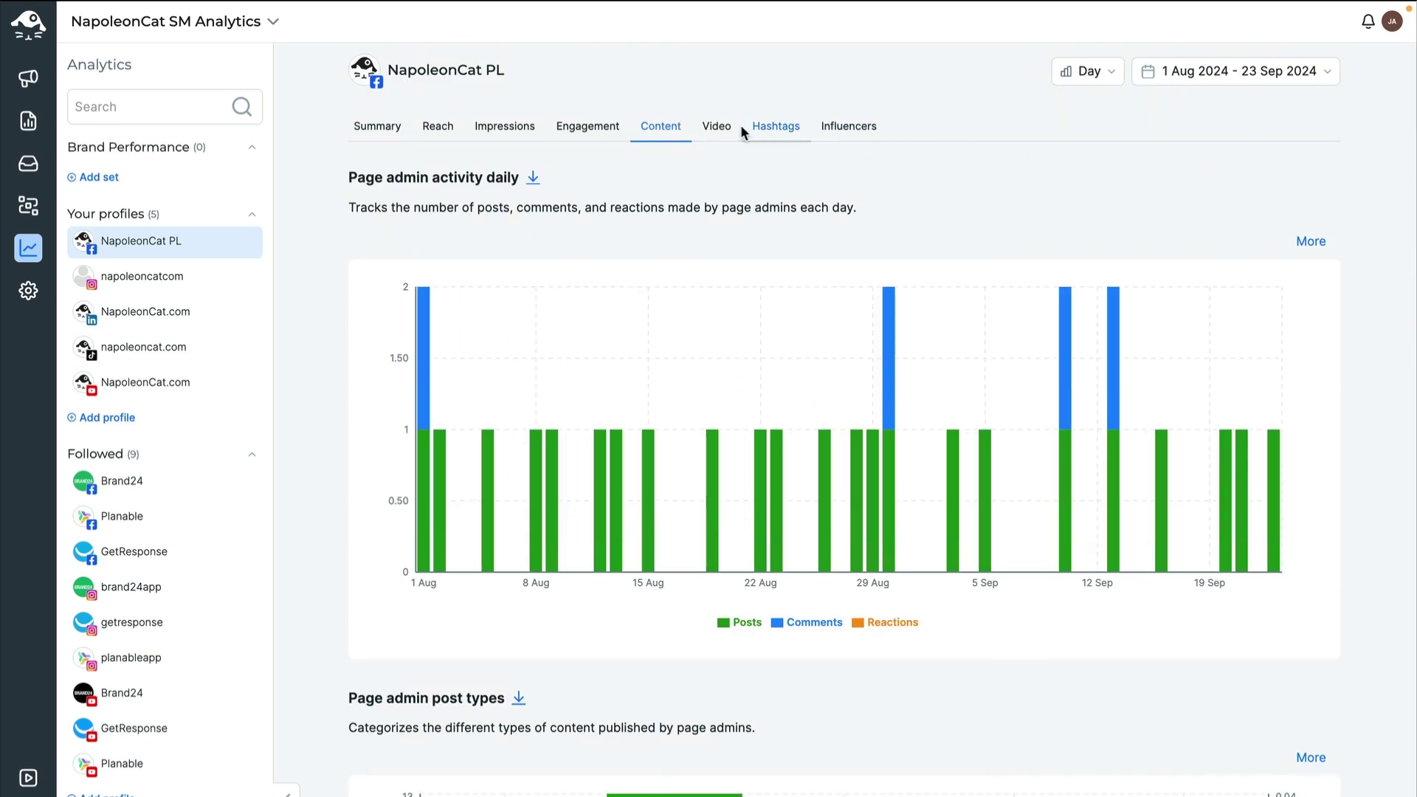
- Show the Video analytics and examine video views, 10s and 30s views, autoplay versus click-to-play, and repeated views
{"action": "left_click", "coordinate": [721, 125]}
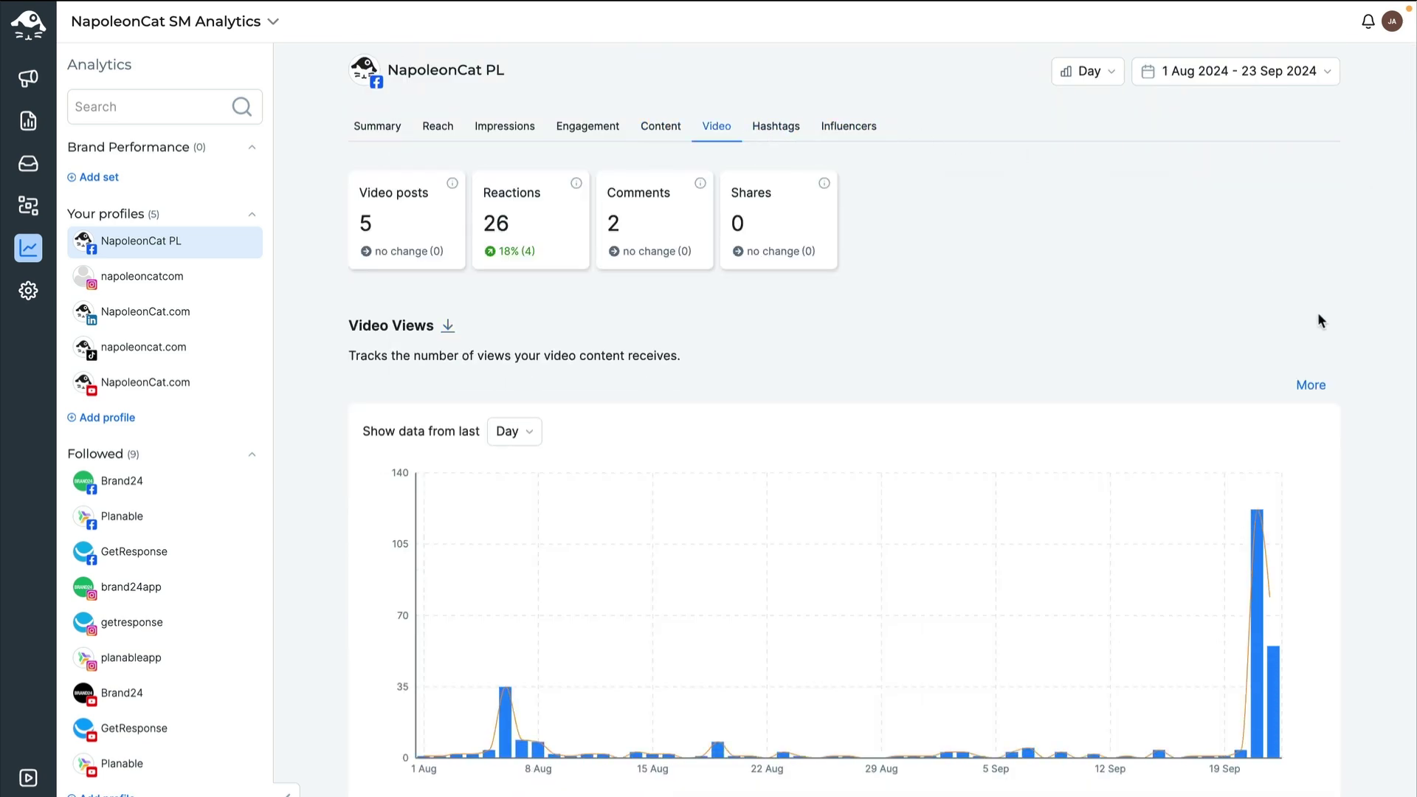
{"action": "scroll", "coordinate": [1364, 336], "scroll_direction": "down", "scroll_amount": 1}
{"action": "scroll", "coordinate": [1365, 336], "scroll_direction": "down", "scroll_amount": 2}
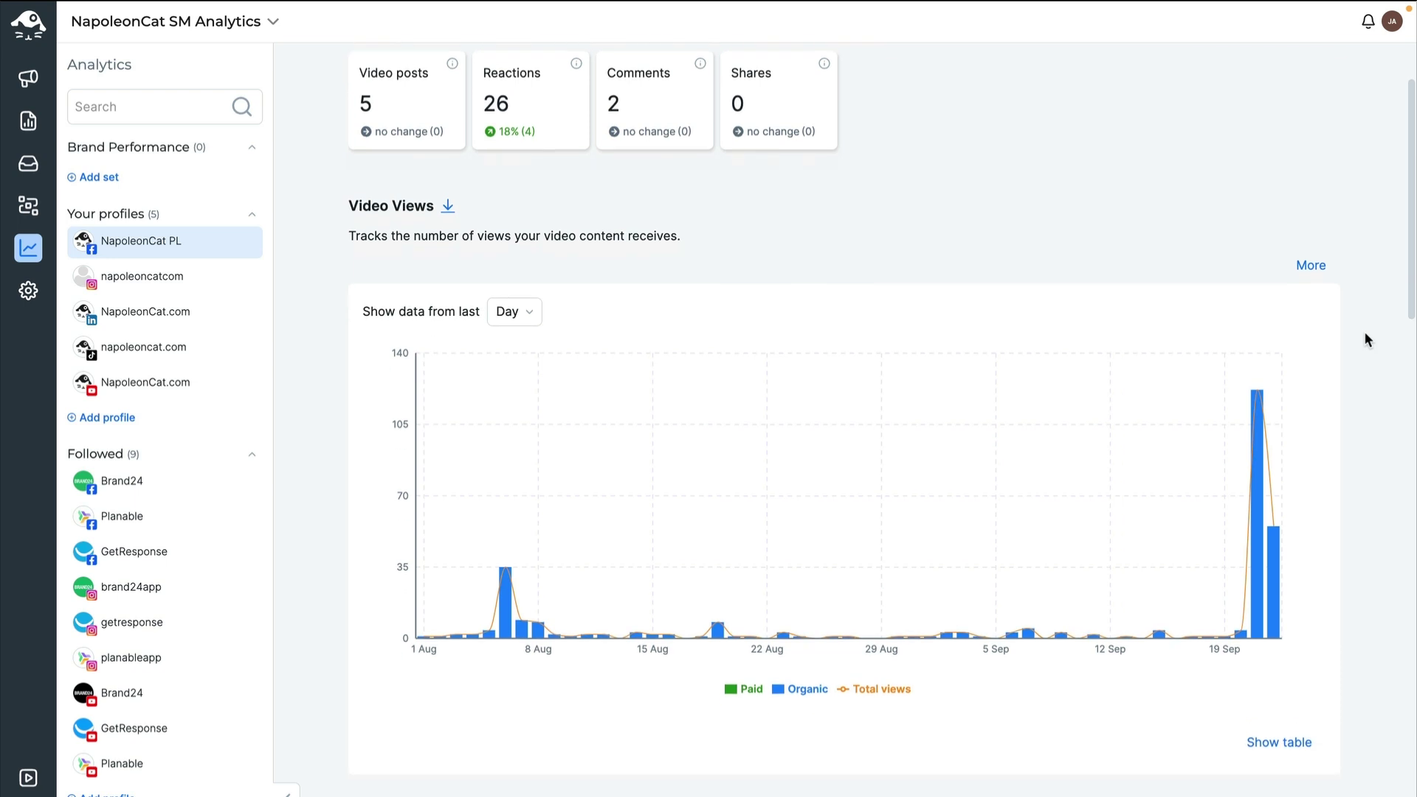
{"action": "scroll", "coordinate": [1365, 336], "scroll_direction": "down", "scroll_amount": 8}
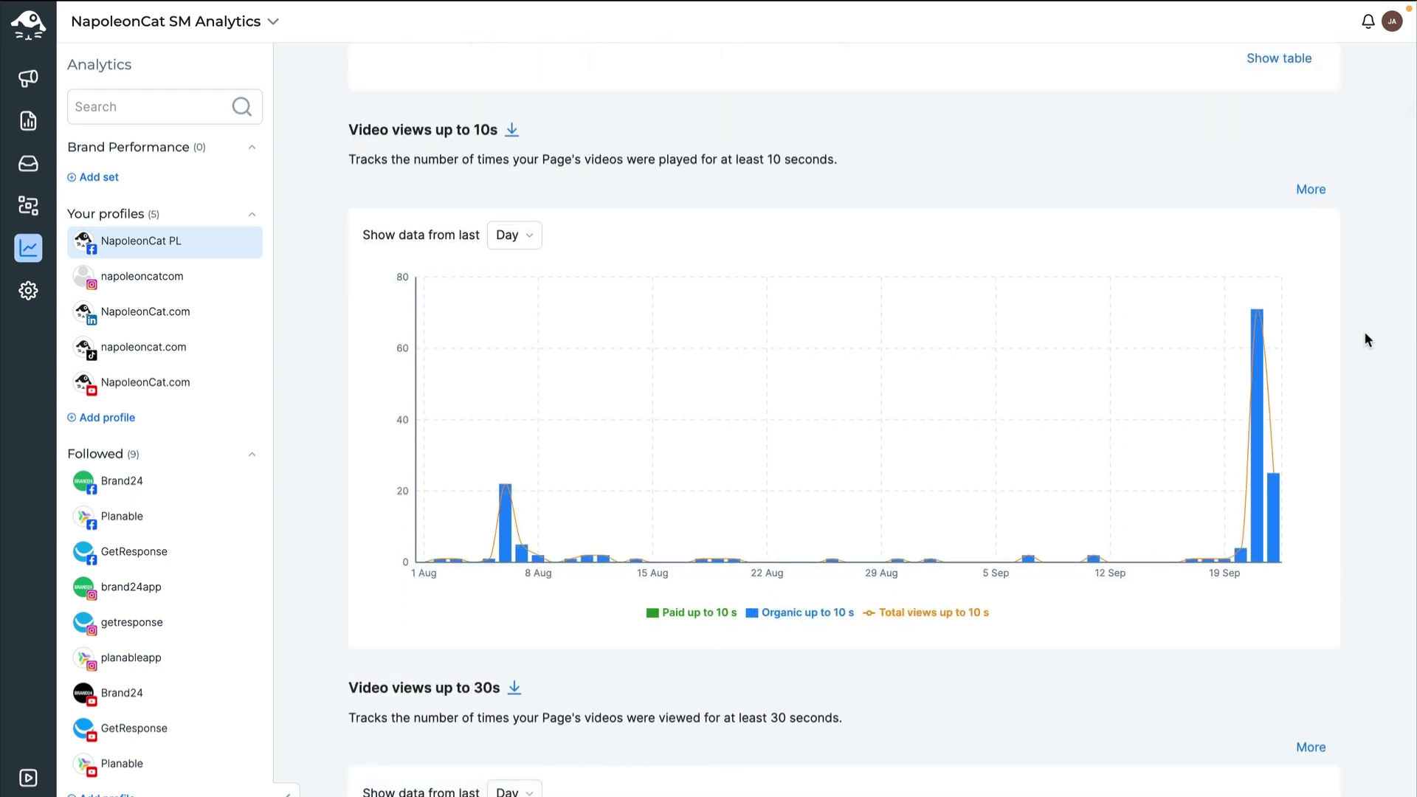
{"action": "scroll", "coordinate": [1364, 339], "scroll_direction": "down", "scroll_amount": 8}
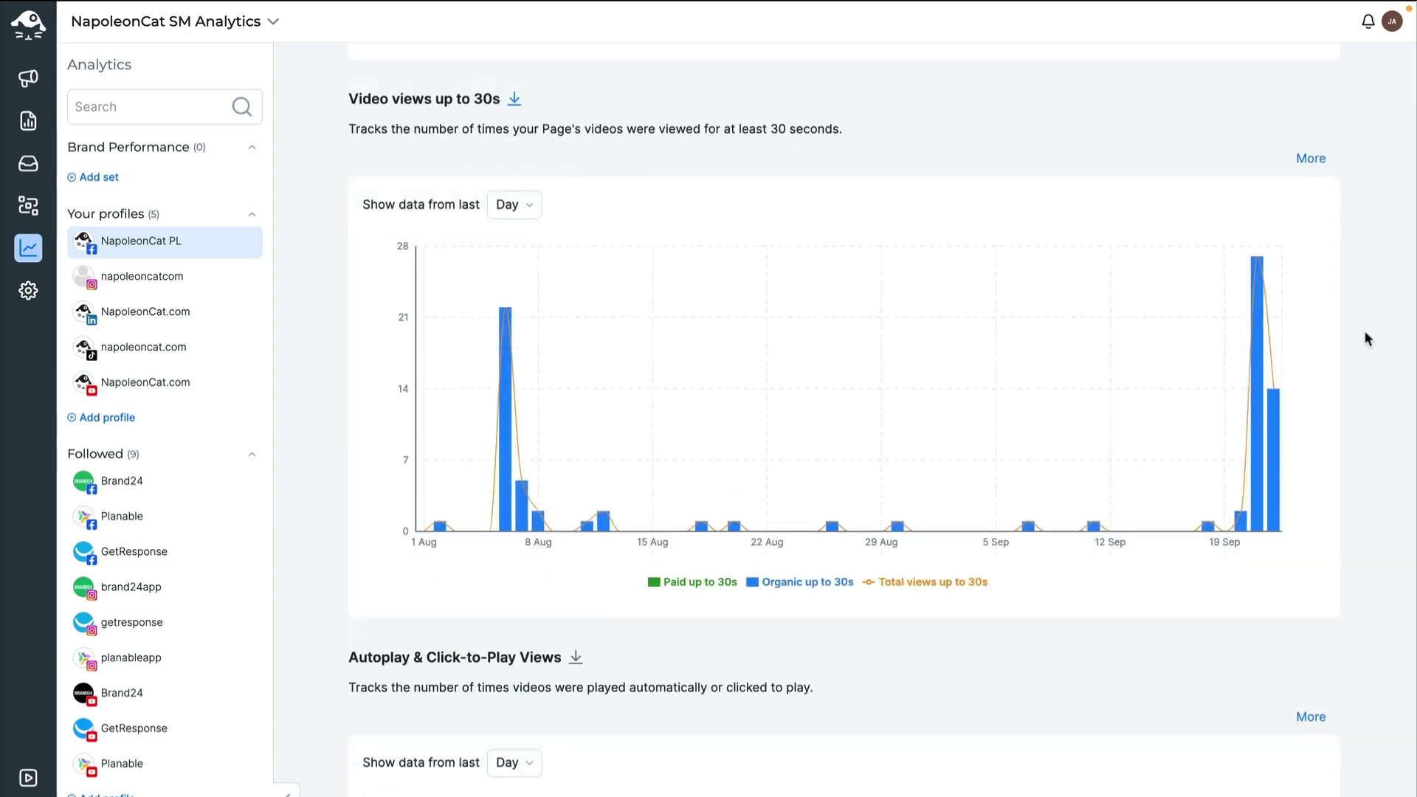
{"action": "scroll", "coordinate": [1366, 339], "scroll_direction": "down", "scroll_amount": 7}
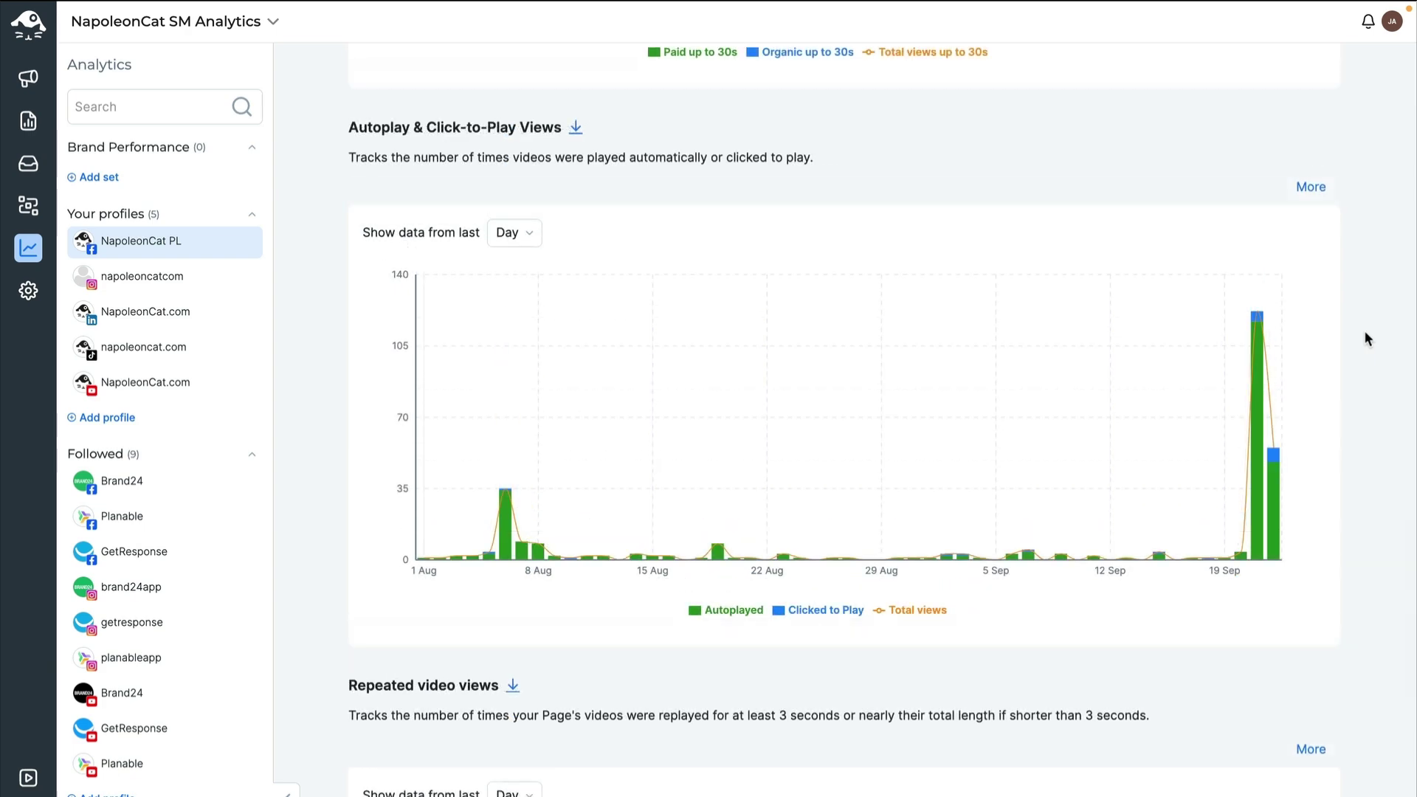
{"action": "scroll", "coordinate": [1364, 339], "scroll_direction": "down", "scroll_amount": 8}
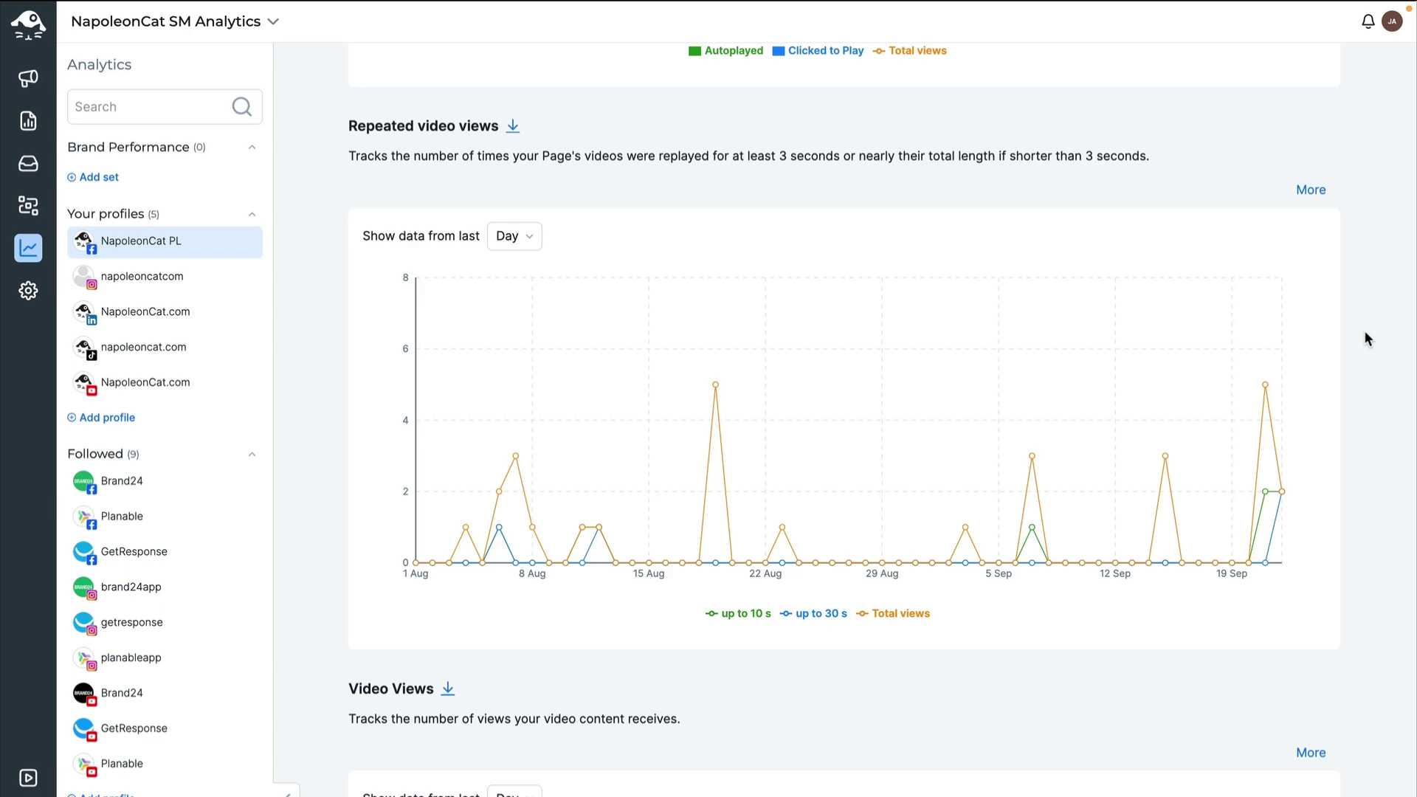
{"action": "scroll", "coordinate": [1365, 339], "scroll_direction": "down", "scroll_amount": 5}
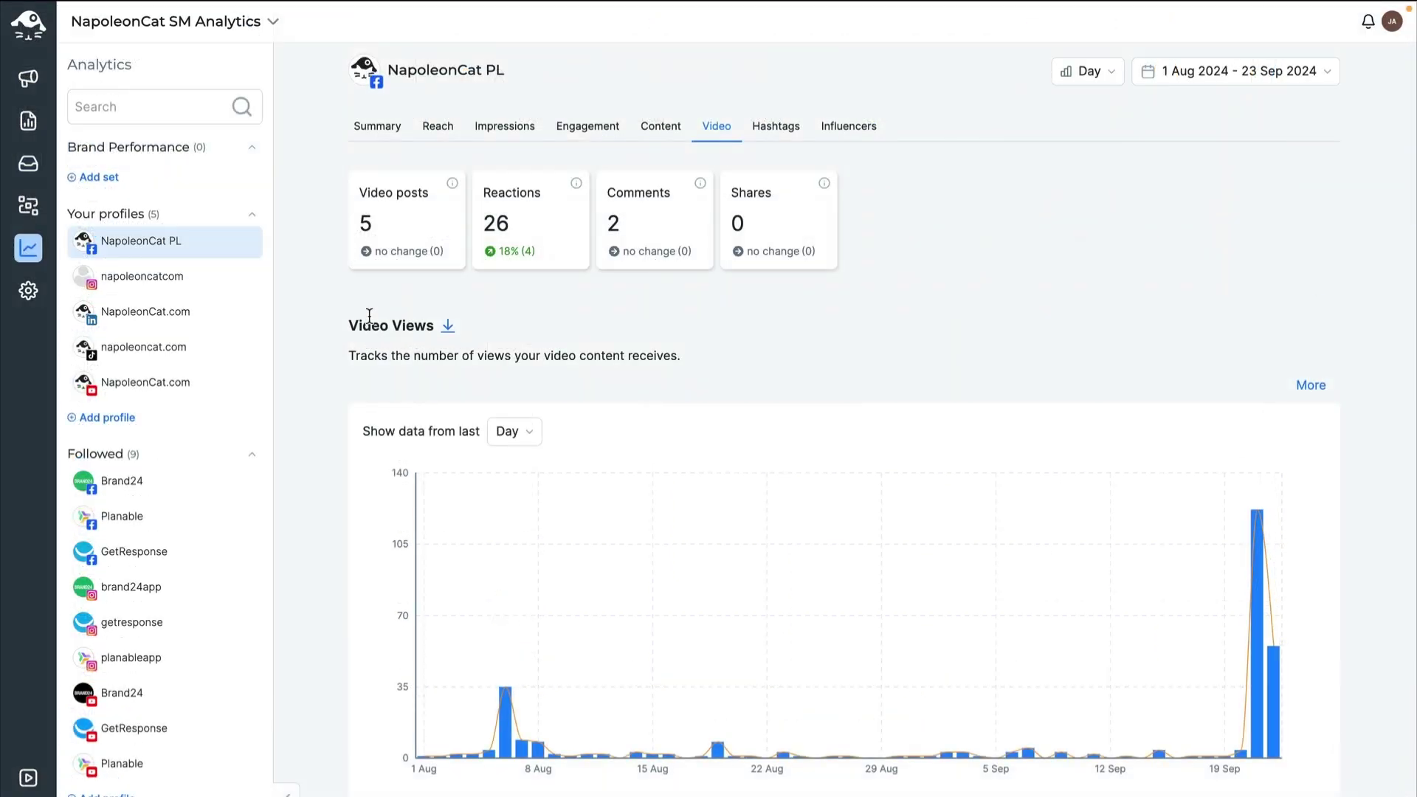
- Review the Hashtags analytics, including posts by number of hashtags and the hashtag breakdown, and open the Influencers section
{"action": "left_click", "coordinate": [767, 127]}
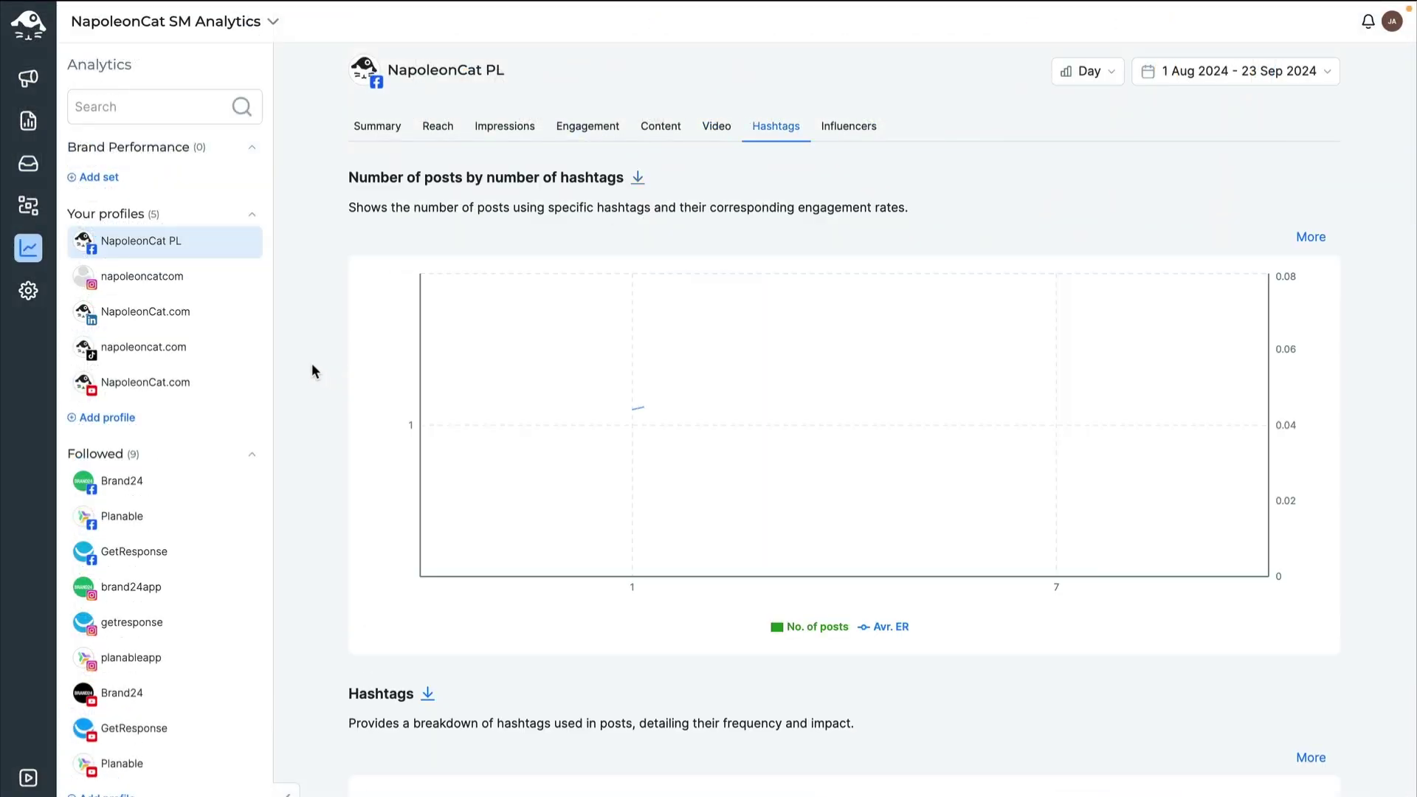
{"action": "scroll", "coordinate": [312, 363], "scroll_direction": "down", "scroll_amount": 5}
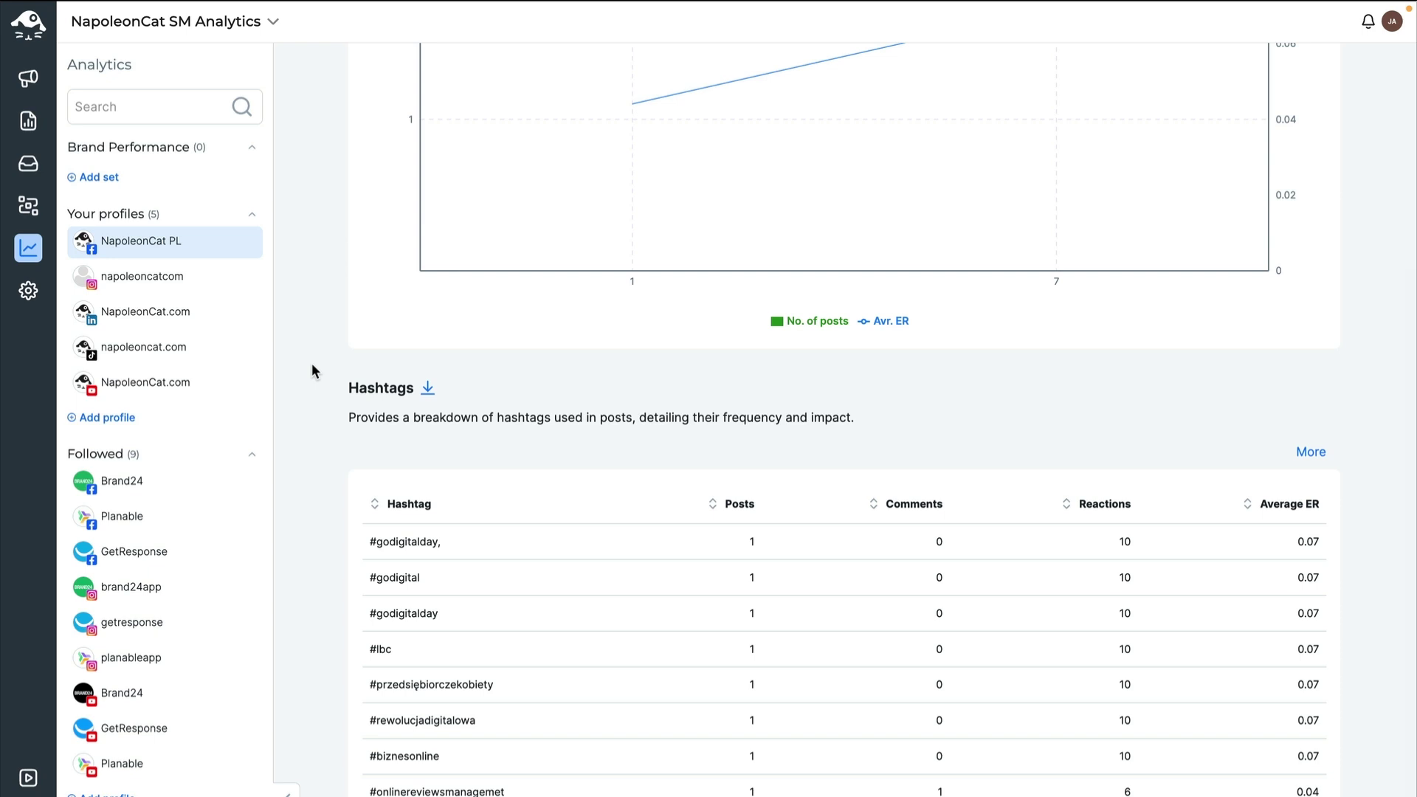
{"action": "scroll", "coordinate": [312, 363], "scroll_direction": "up", "scroll_amount": 5}
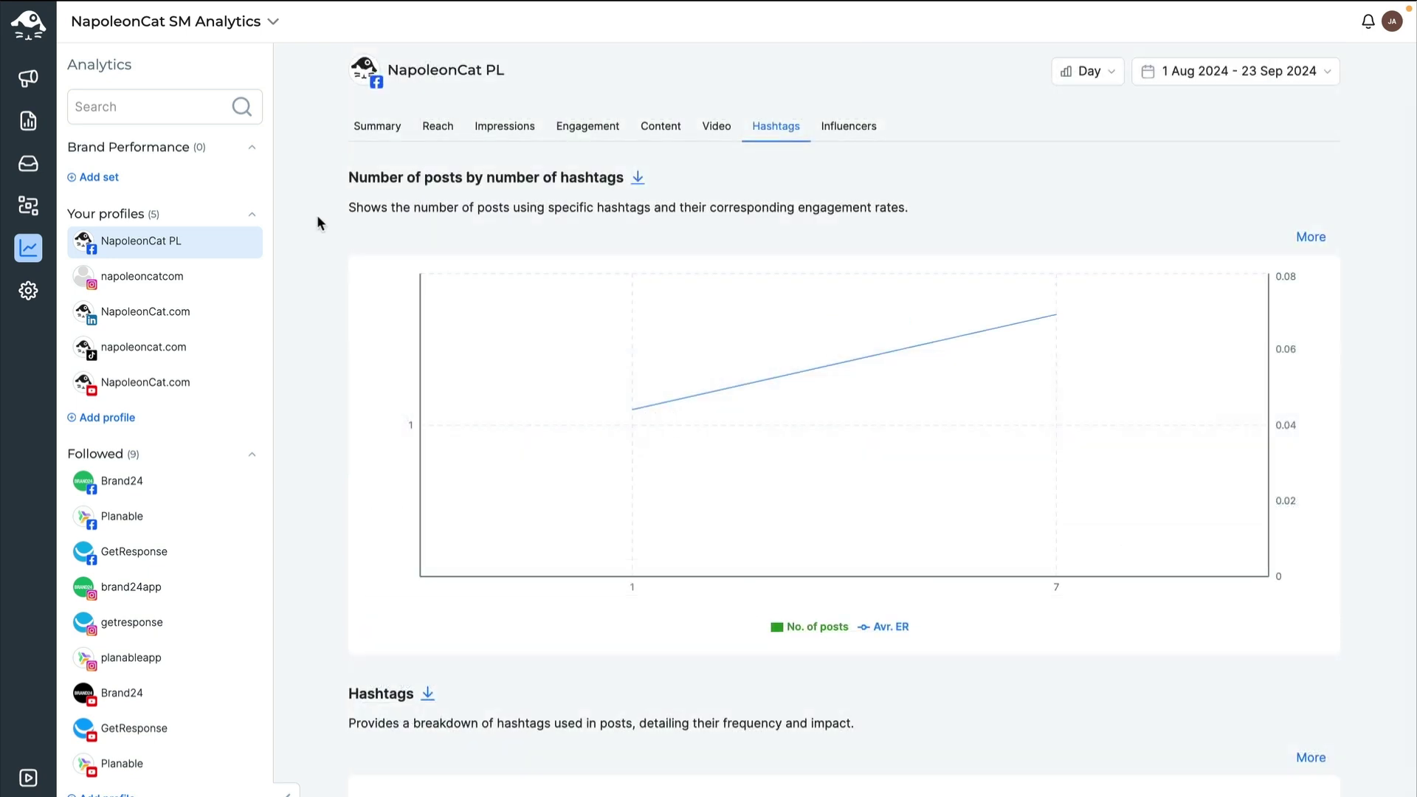
{"action": "left_click", "coordinate": [861, 128]}
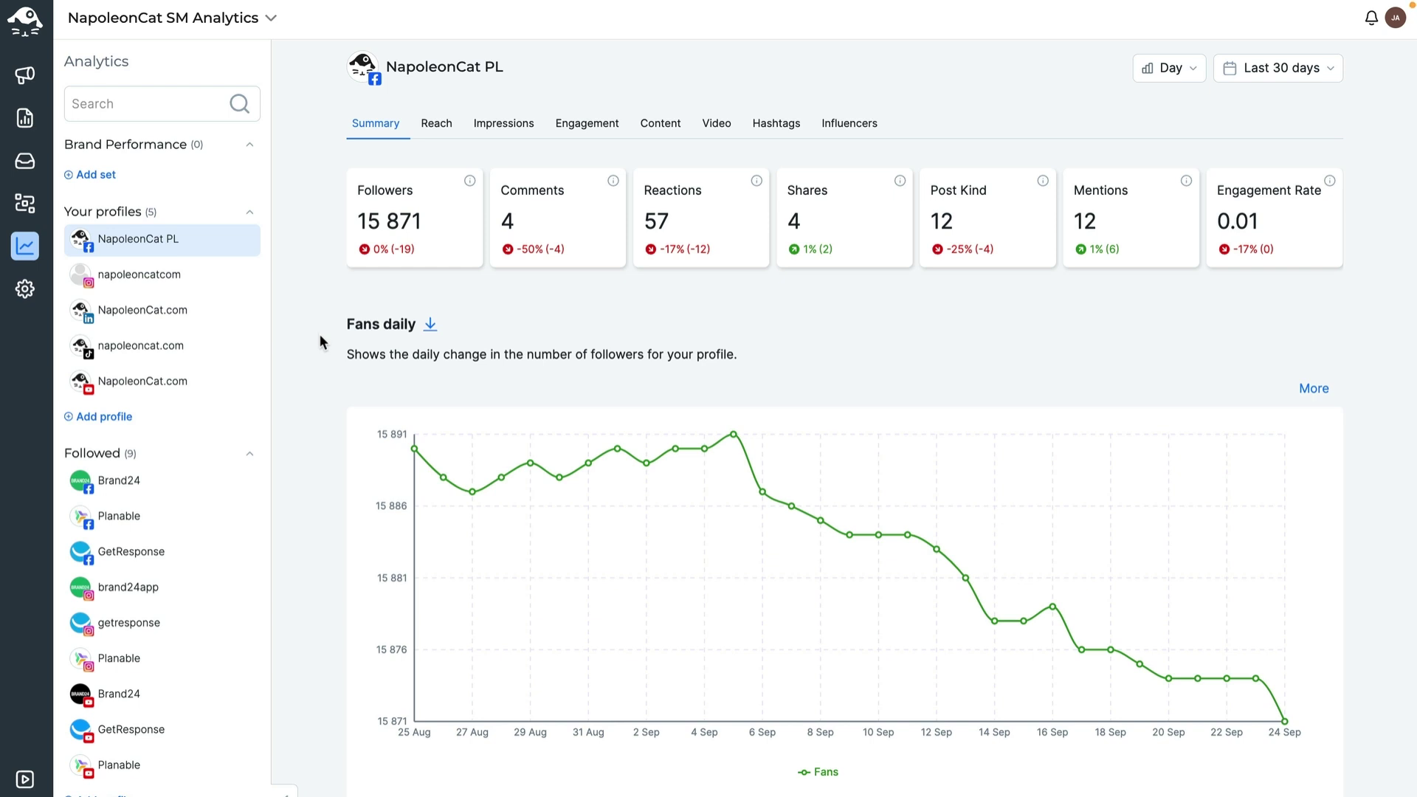
- Open the followed getresponse Instagram profile and examine its Followers and Engagement analytics, including engagement by days, hours and posts by engagement rate
{"action": "left_click", "coordinate": [145, 631]}
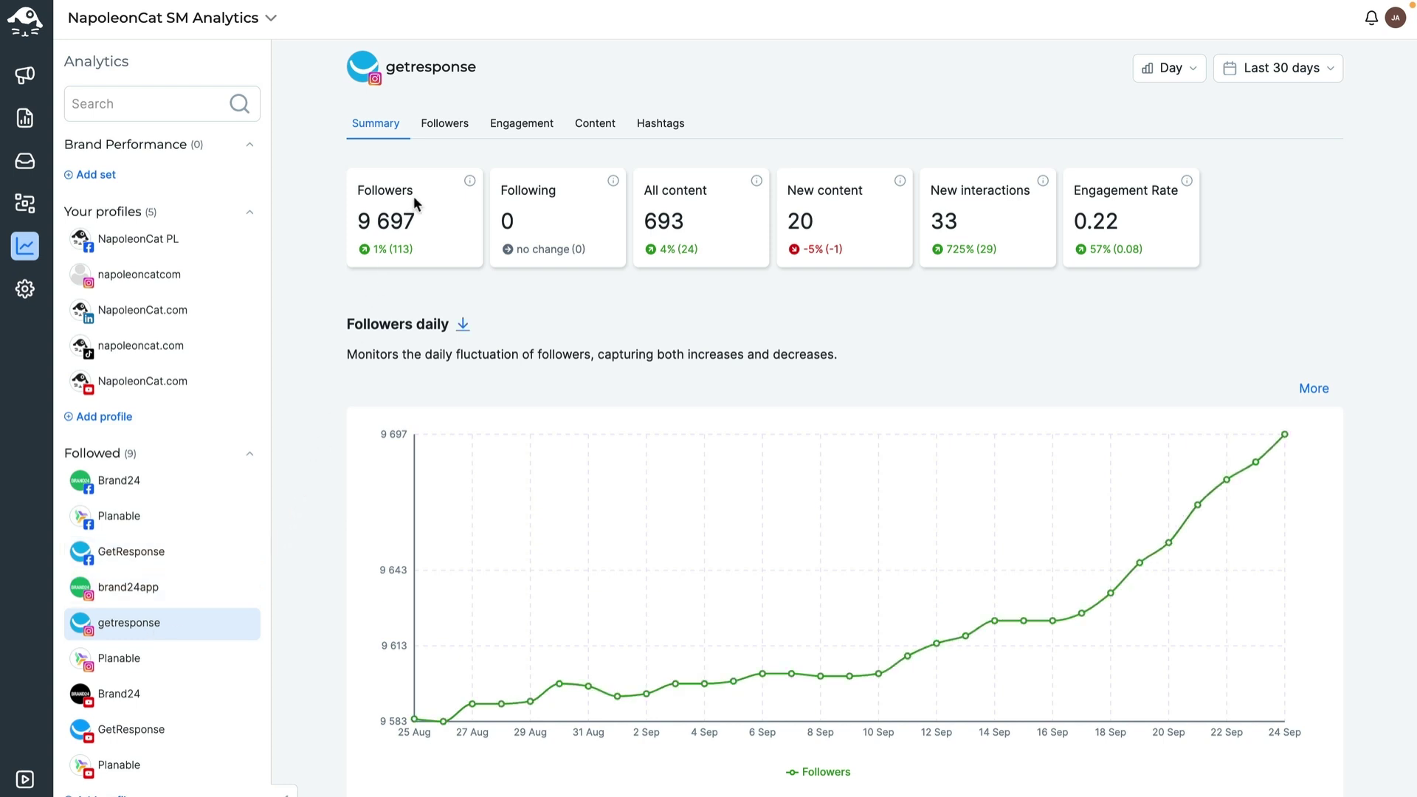
{"action": "left_click", "coordinate": [443, 136]}
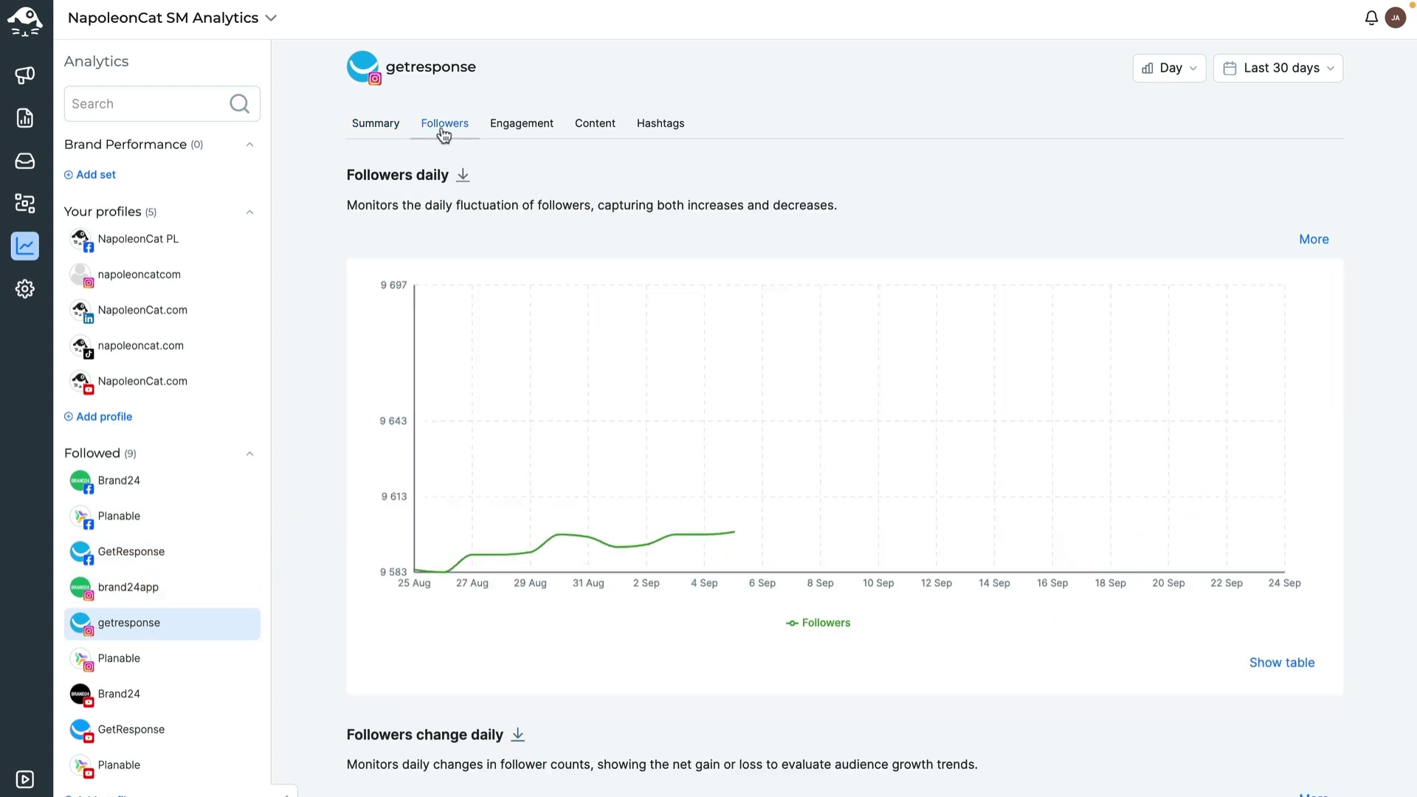
{"action": "left_click", "coordinate": [530, 126]}
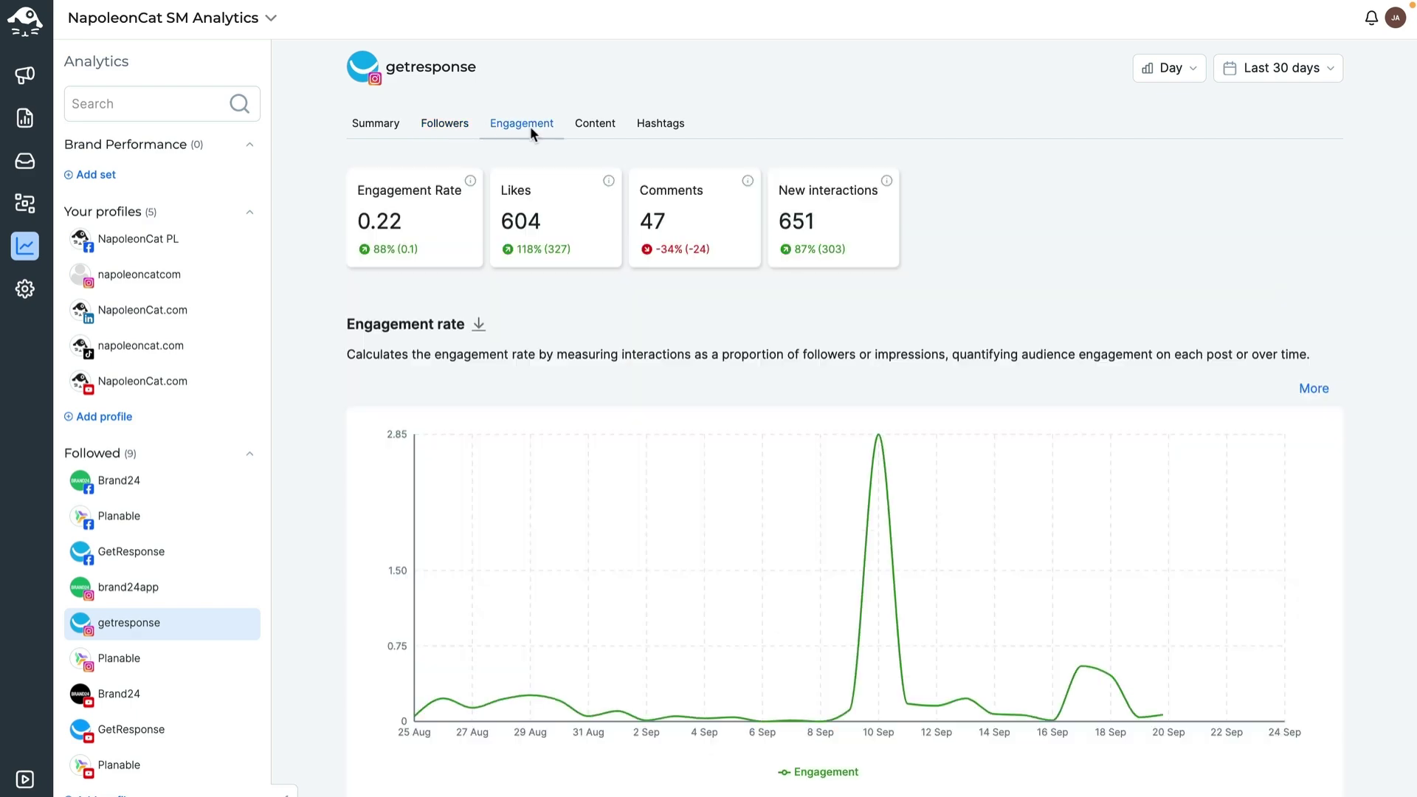
{"action": "scroll", "coordinate": [321, 361], "scroll_direction": "down", "scroll_amount": 10}
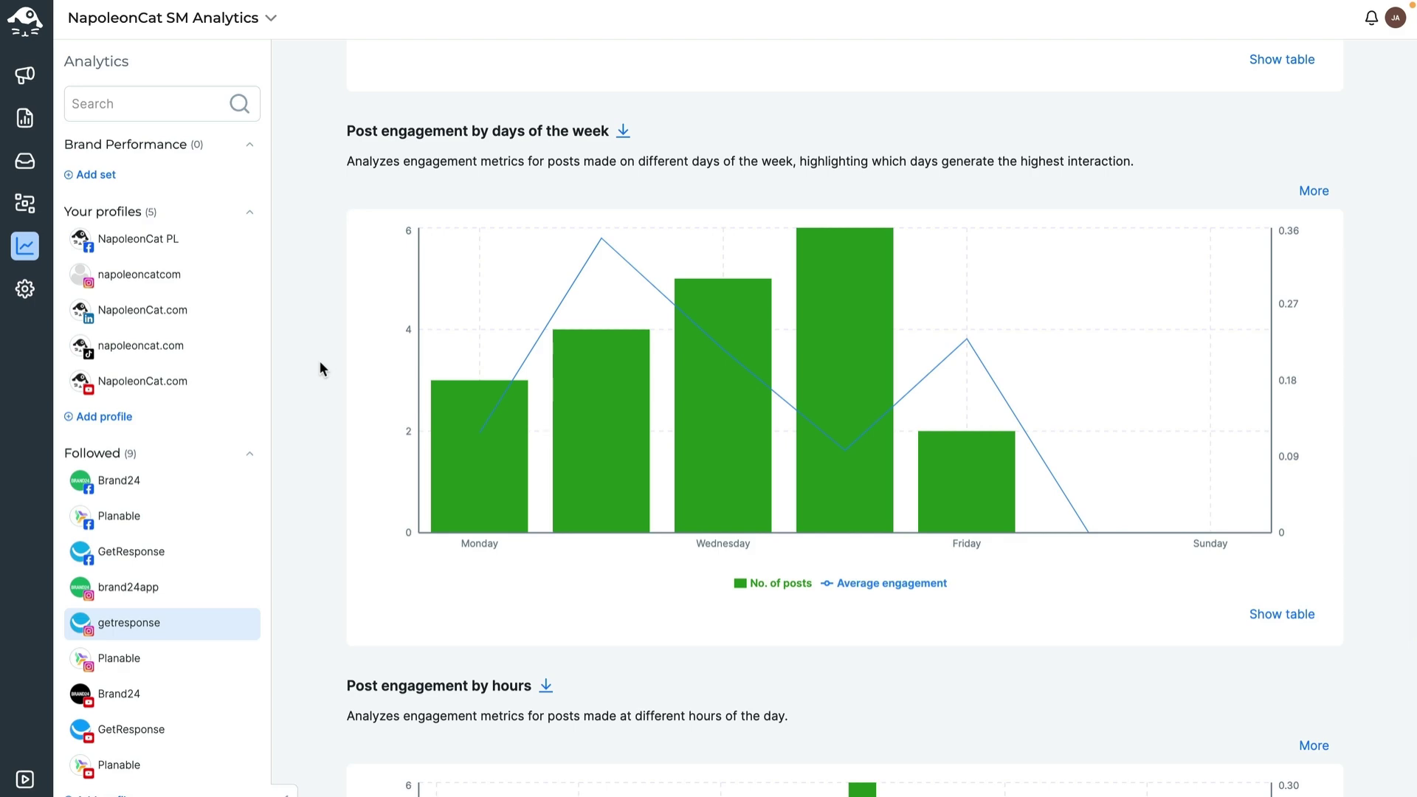
{"action": "scroll", "coordinate": [319, 360], "scroll_direction": "down", "scroll_amount": 7}
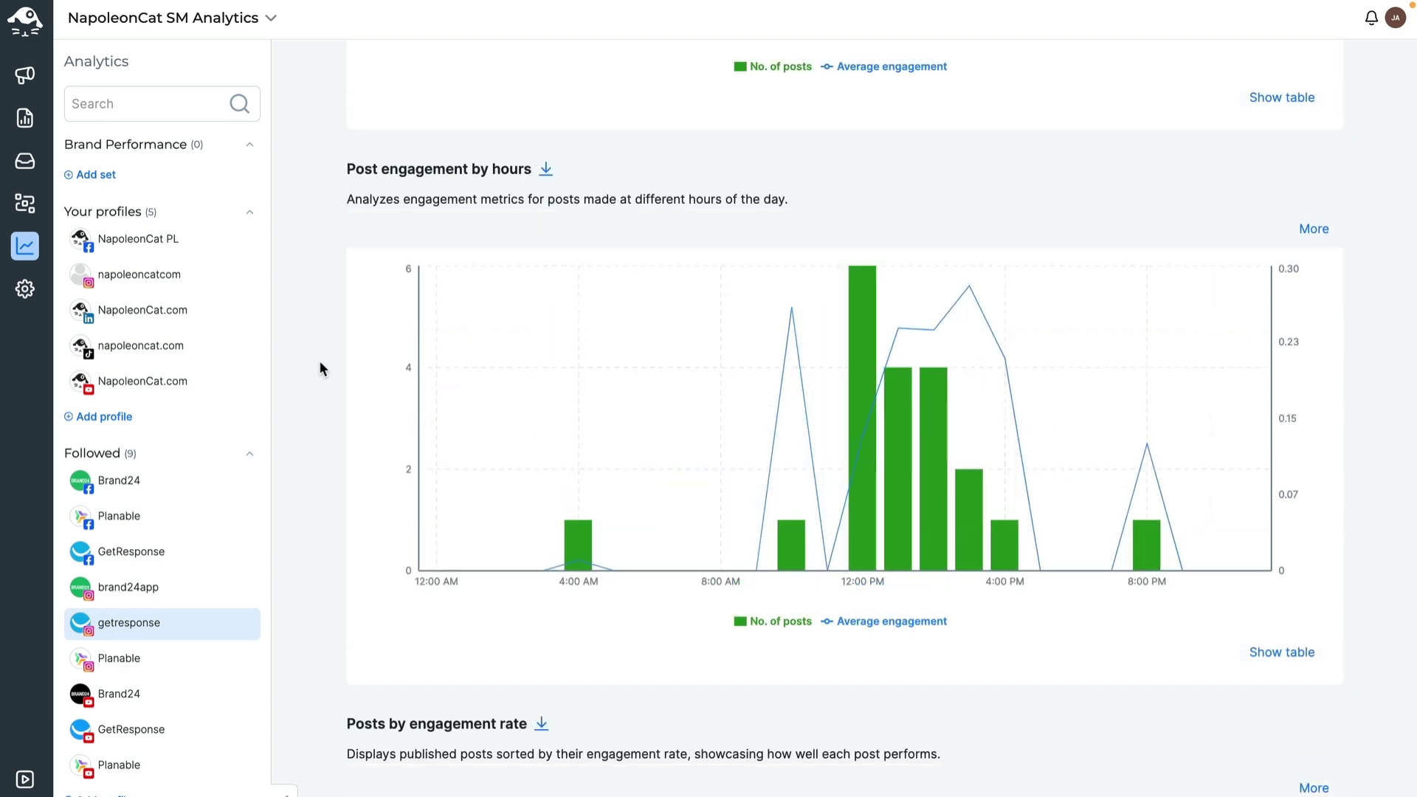
{"action": "scroll", "coordinate": [319, 360], "scroll_direction": "down", "scroll_amount": 9}
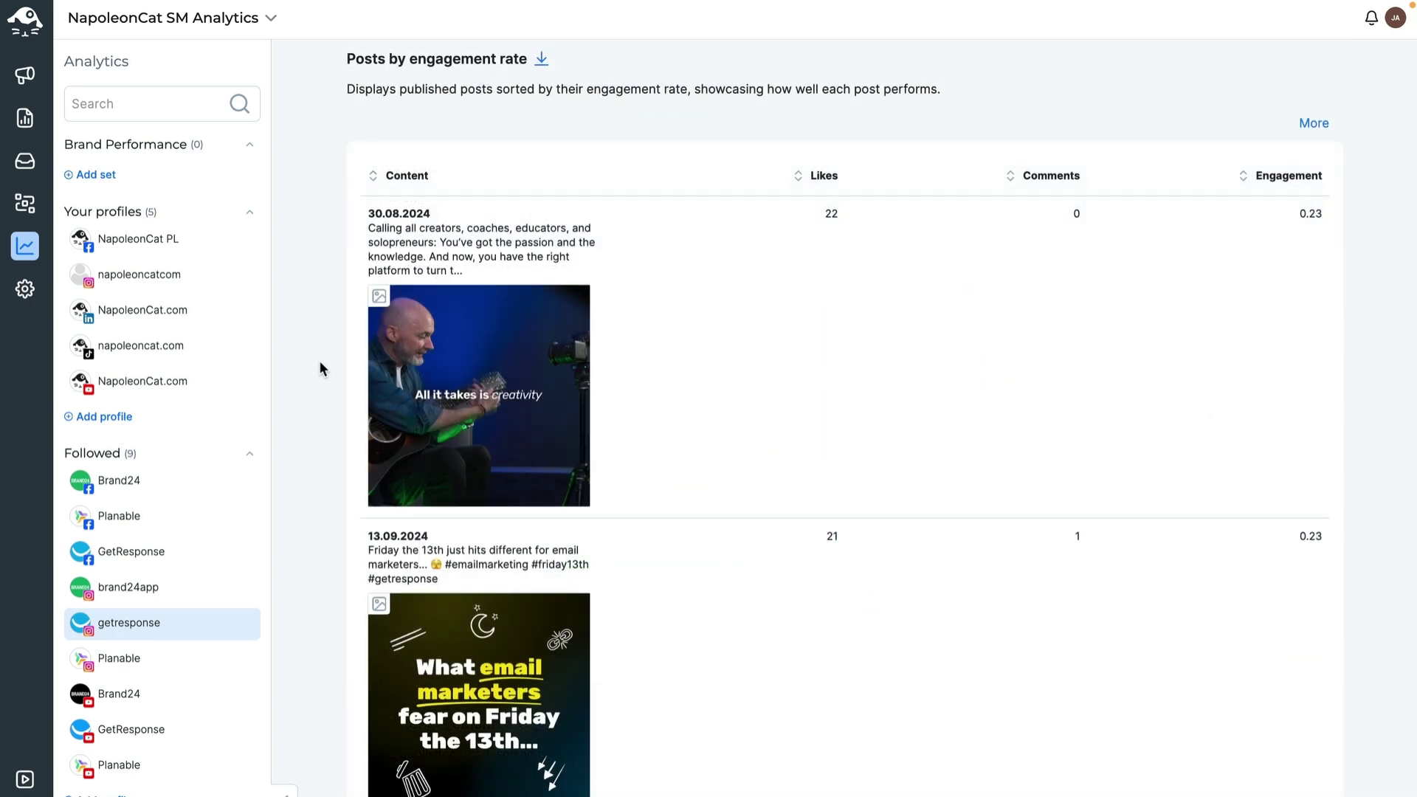
{"action": "scroll", "coordinate": [319, 360], "scroll_direction": "down", "scroll_amount": 2}
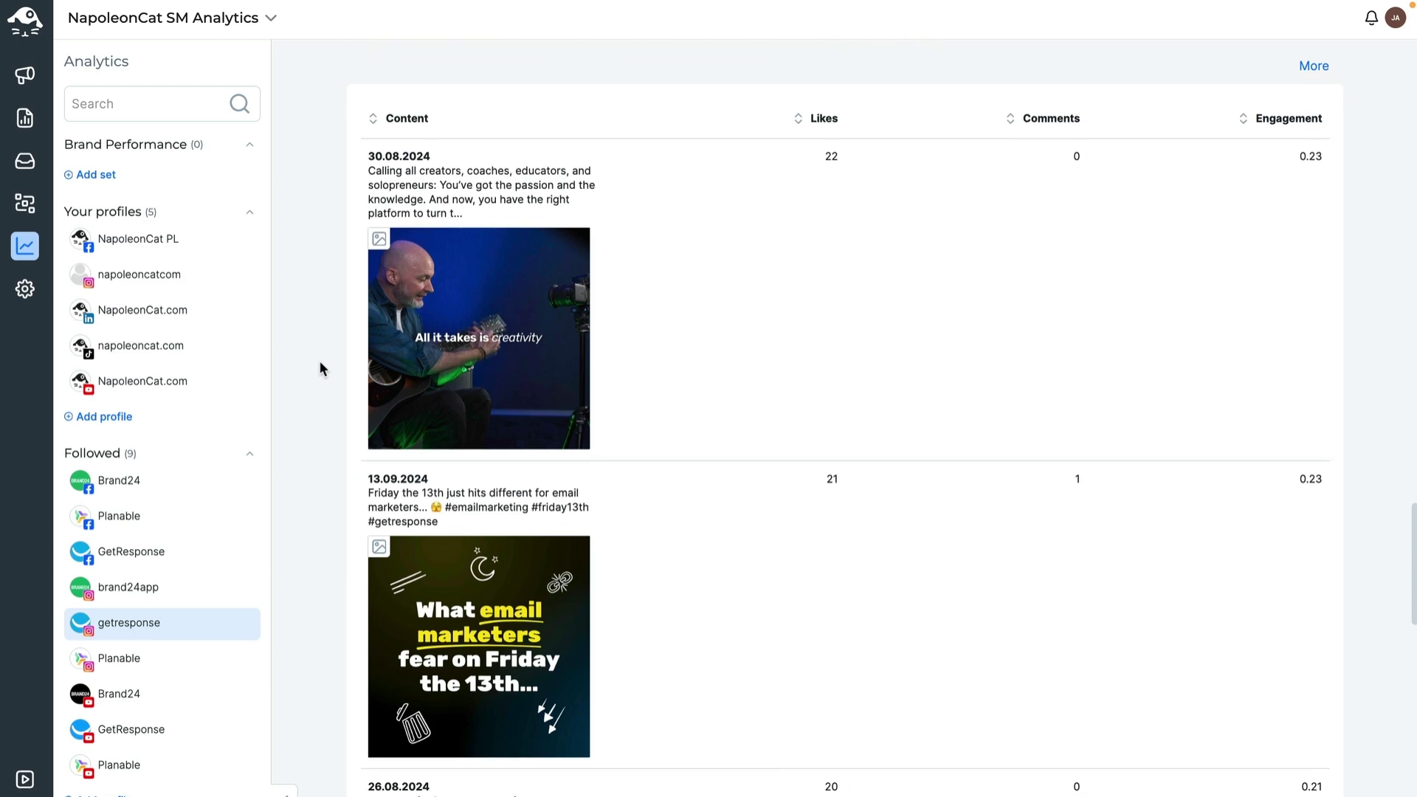
{"action": "scroll", "coordinate": [319, 361], "scroll_direction": "down", "scroll_amount": 2}
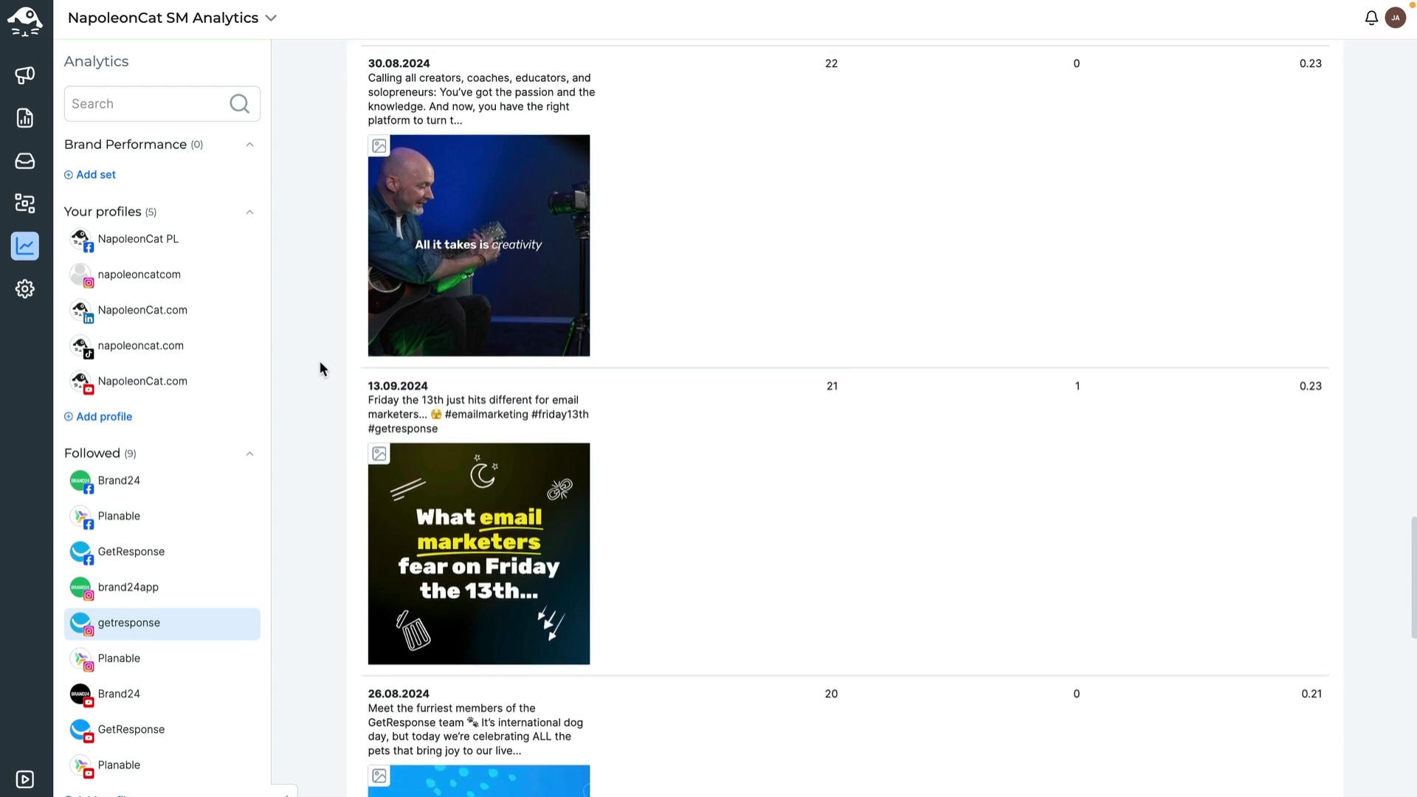
{"action": "scroll", "coordinate": [319, 362], "scroll_direction": "down", "scroll_amount": 2}
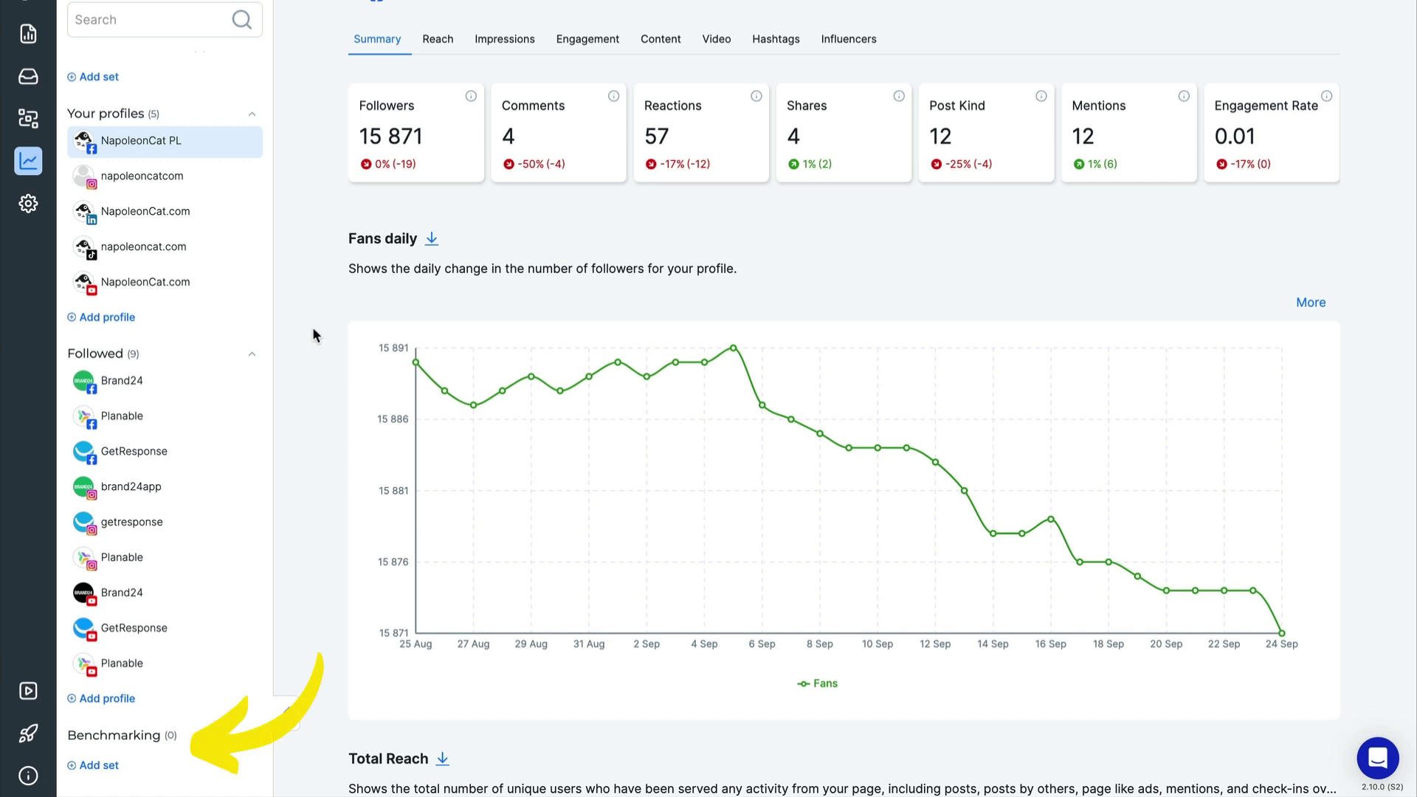
- Start a new Benchmarking set and name it "Competitors set"
{"action": "left_click", "coordinate": [111, 765]}
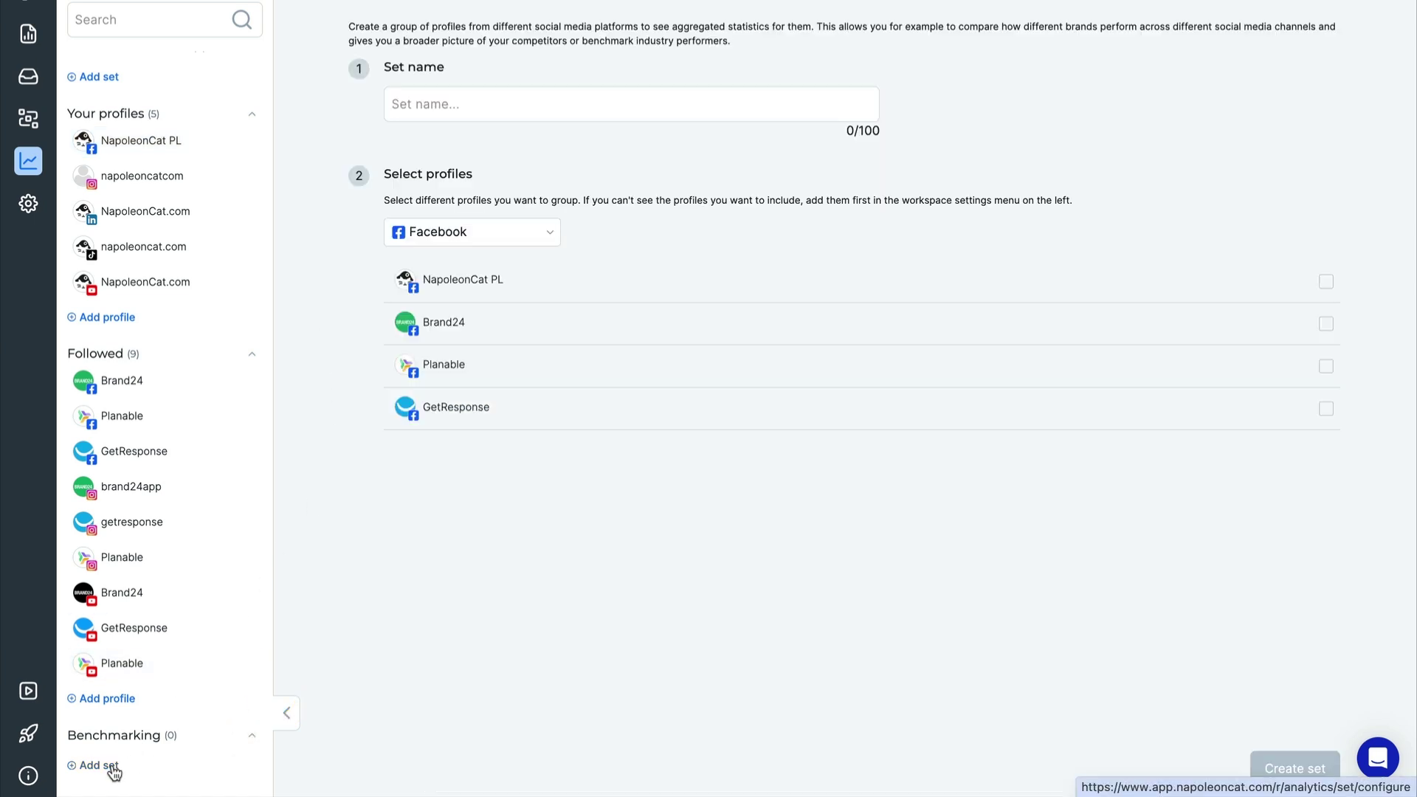
{"action": "left_click", "coordinate": [481, 105]}
{"action": "type", "text": "Competitors set"}
- Add the Instagram profiles napoleoncatcom, brand24app, getresponse and Planable to the benchmarking set and create it
{"action": "left_click", "coordinate": [541, 231]}
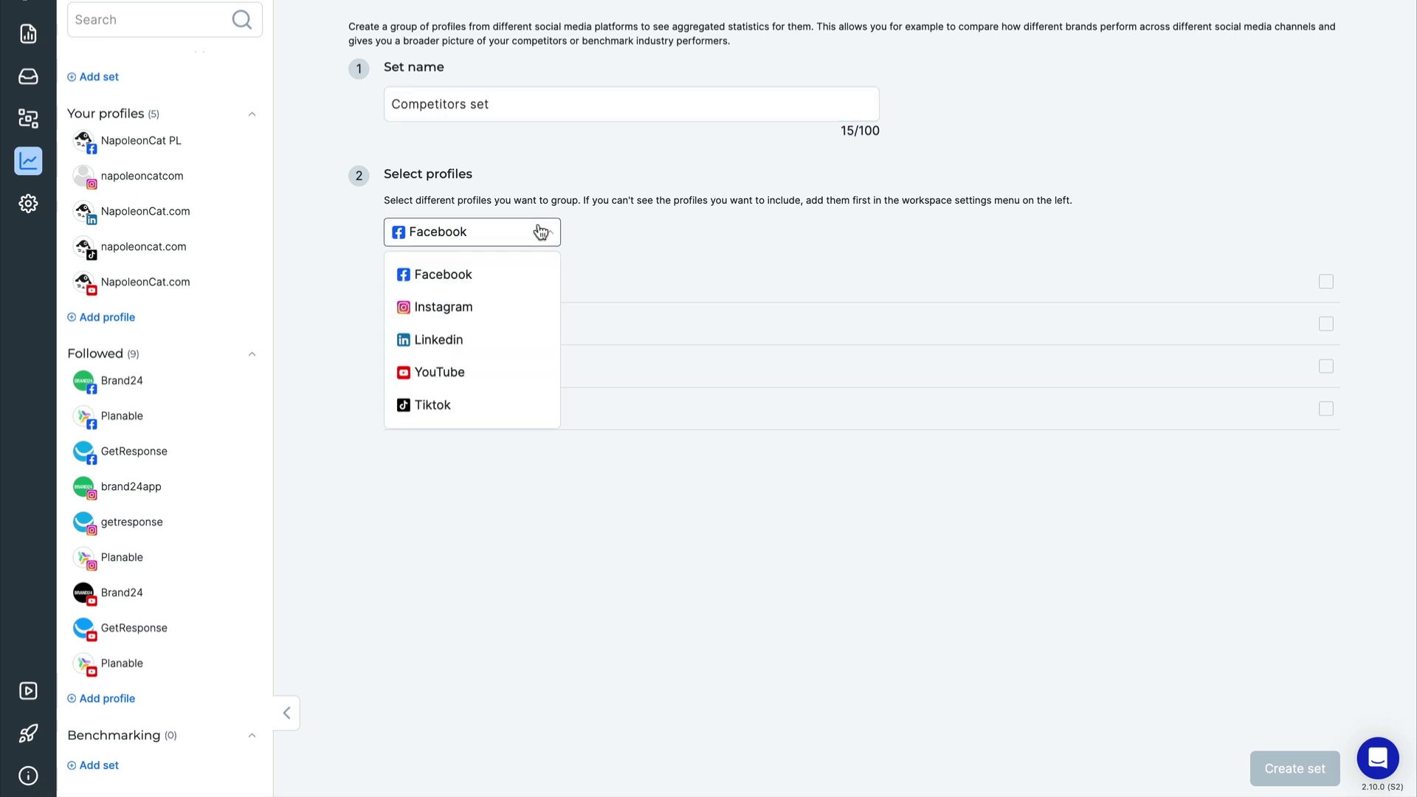
{"action": "left_click", "coordinate": [465, 307]}
{"action": "left_click", "coordinate": [740, 286]}
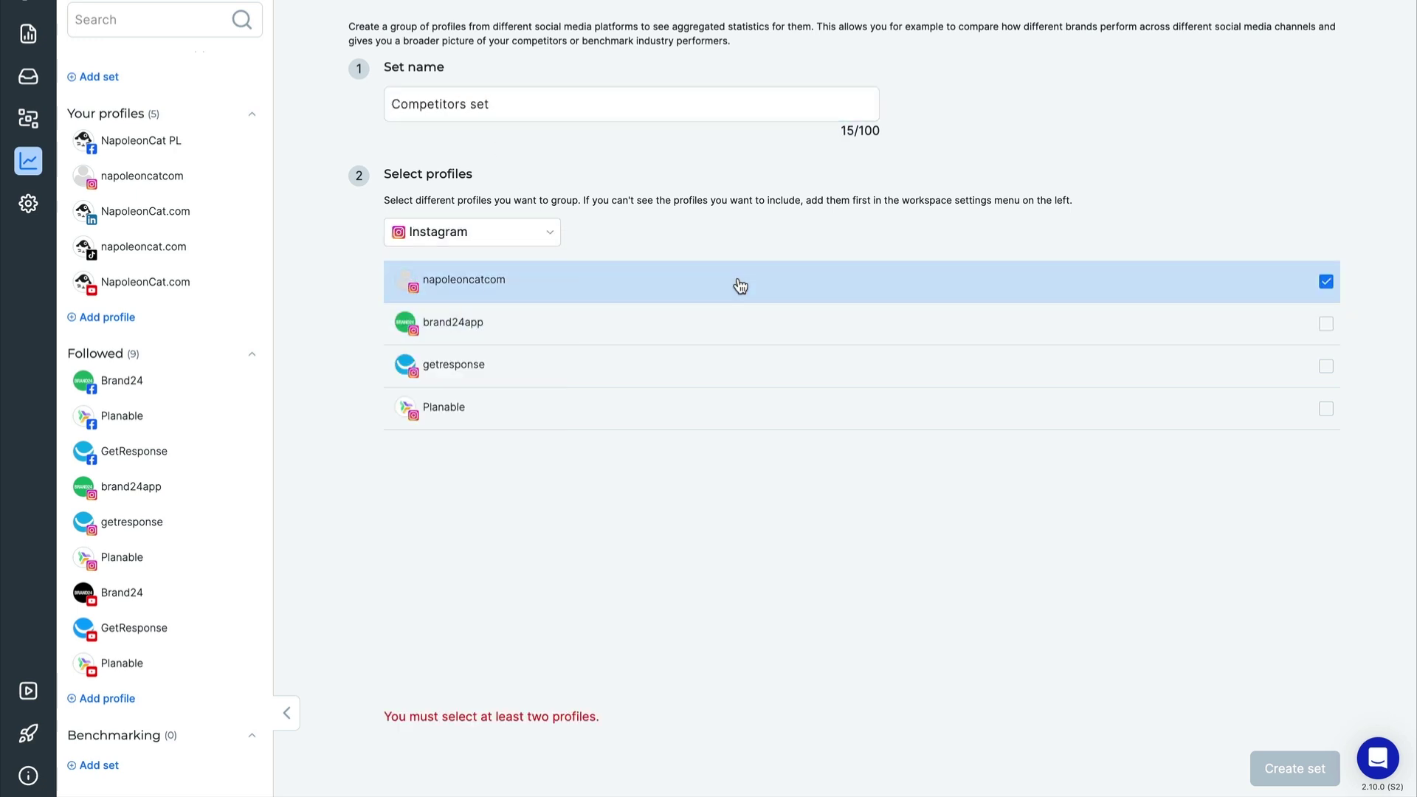
{"action": "left_click", "coordinate": [741, 330]}
{"action": "left_click", "coordinate": [739, 371]}
{"action": "left_click", "coordinate": [737, 406]}
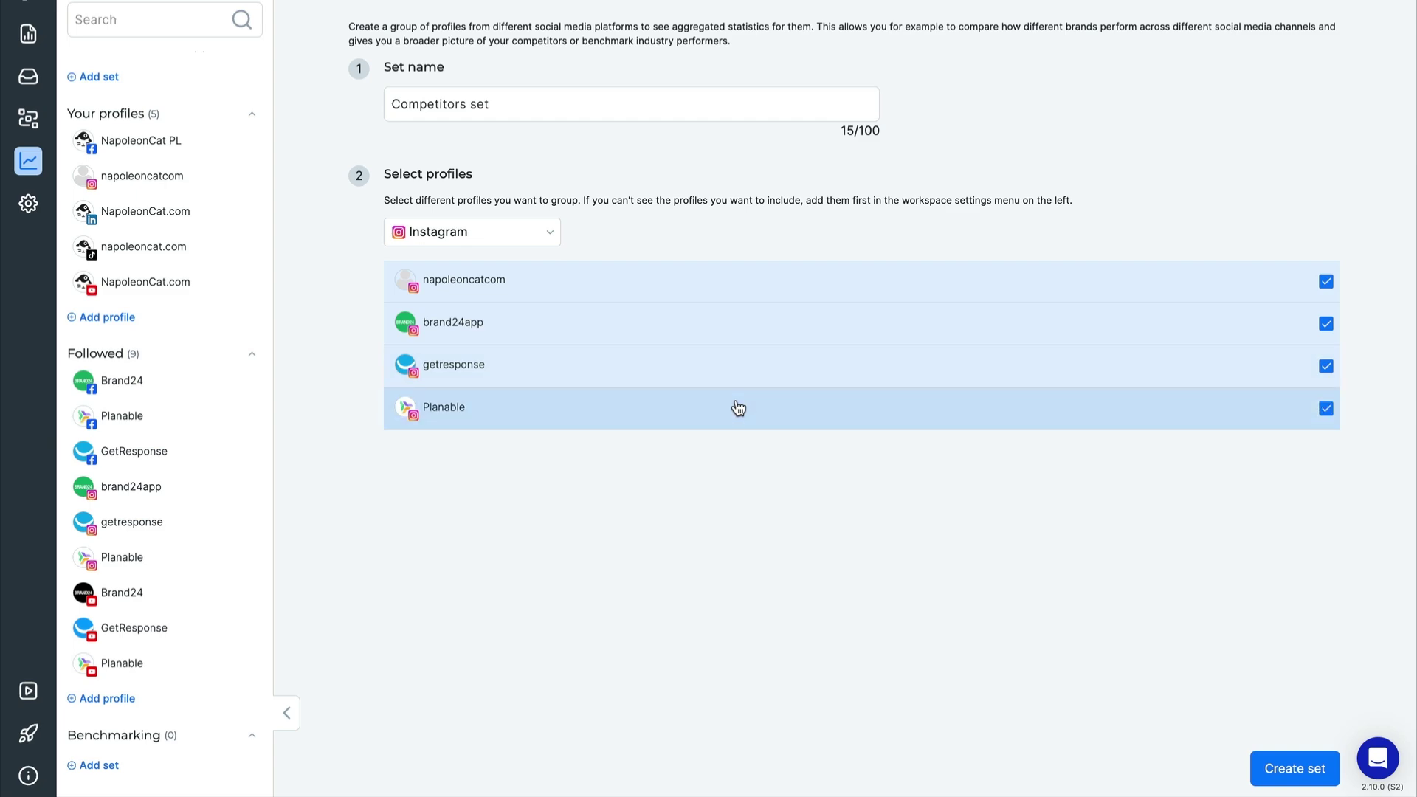
{"action": "left_click", "coordinate": [1302, 763]}
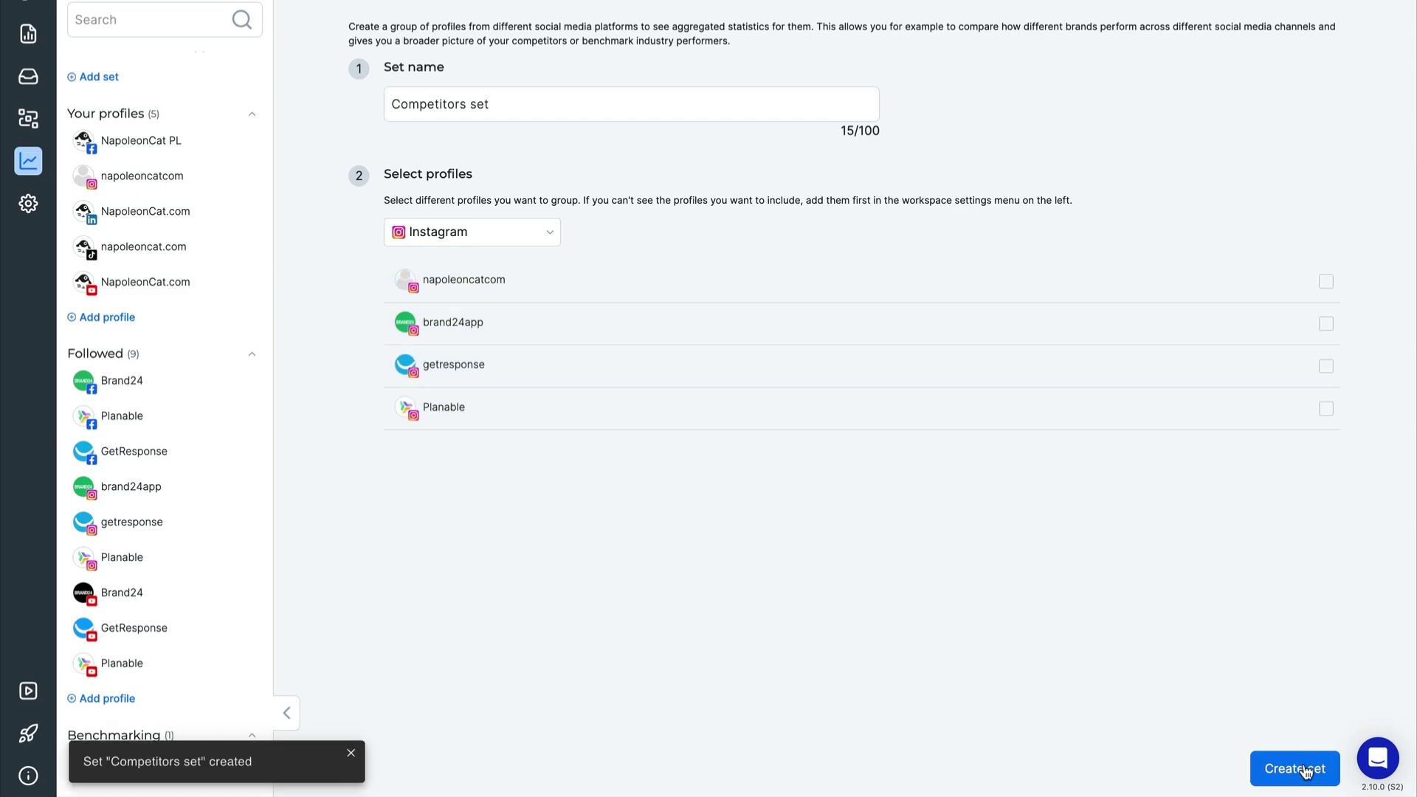
- Open the Competitors set and examine its Content analytics, comparing page admin activity and posts by day across the profiles
{"action": "left_click", "coordinate": [168, 762]}
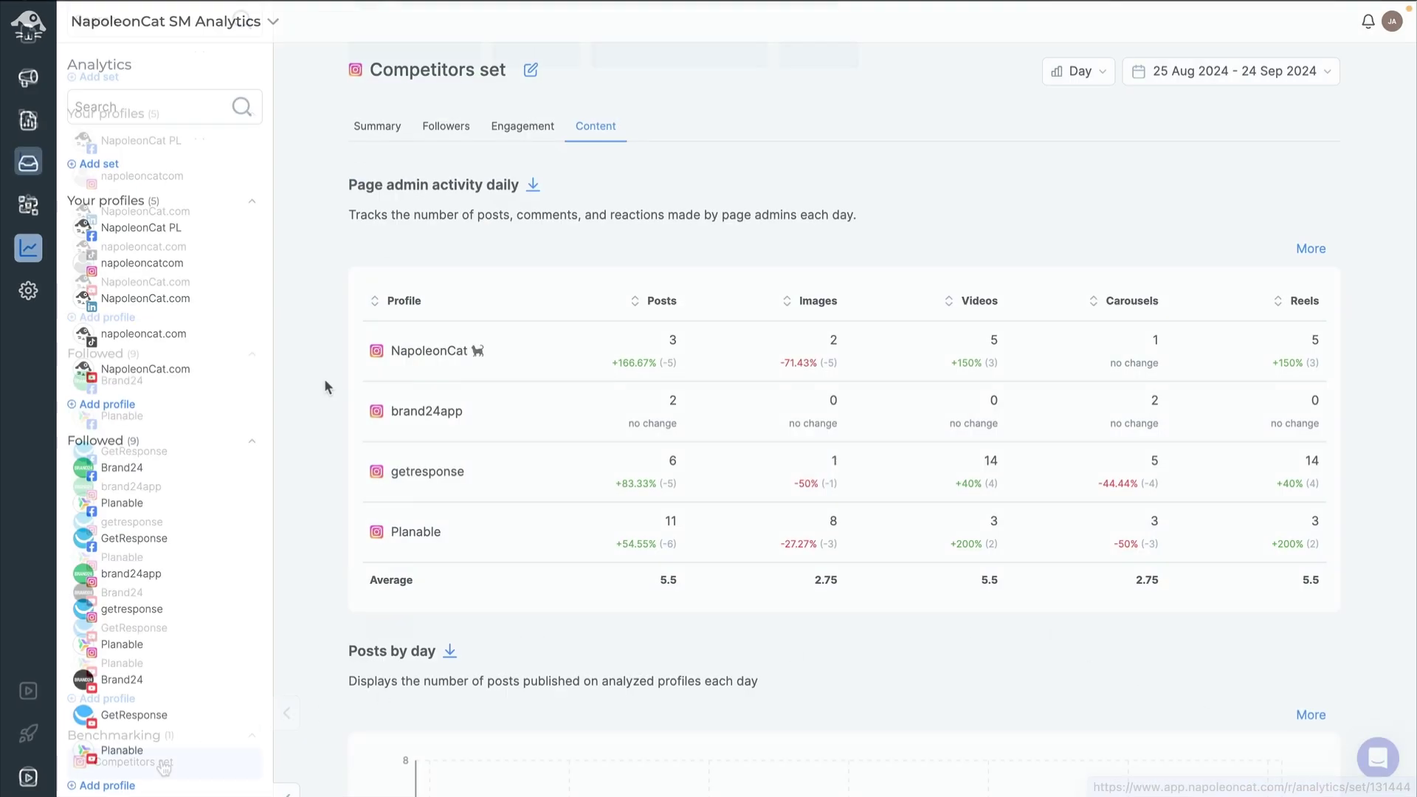
{"action": "scroll", "coordinate": [325, 384], "scroll_direction": "down", "scroll_amount": 3}
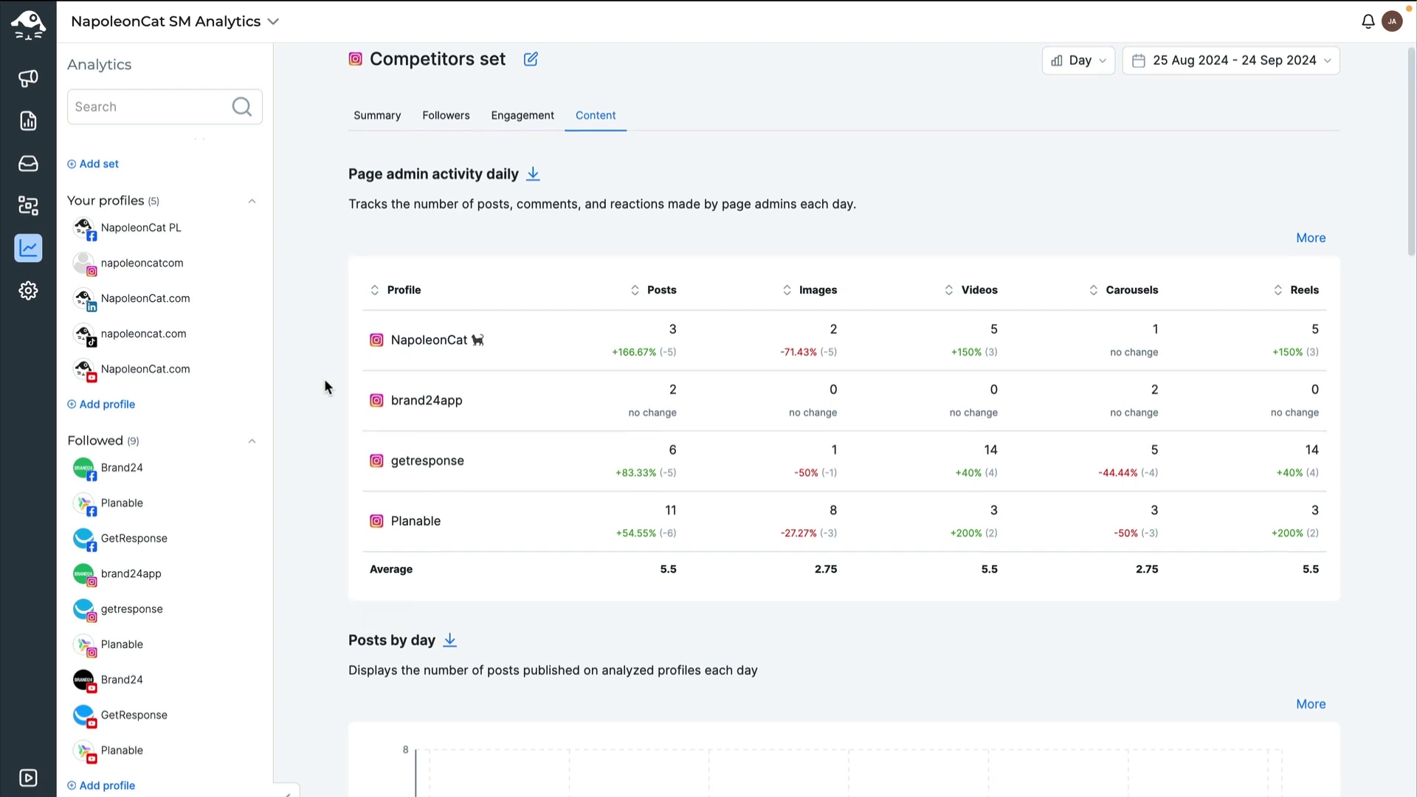
{"action": "scroll", "coordinate": [324, 384], "scroll_direction": "down", "scroll_amount": 3}
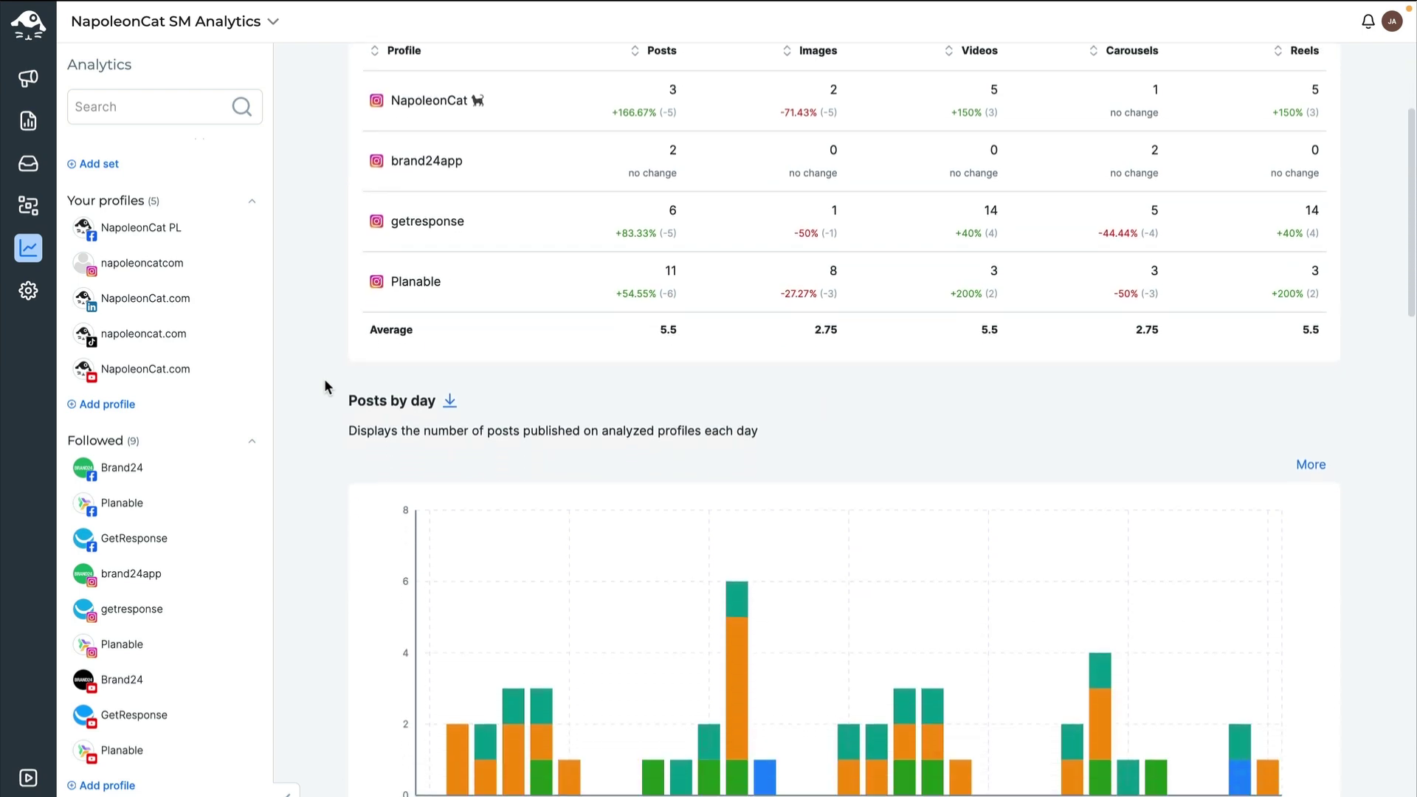
{"action": "scroll", "coordinate": [325, 384], "scroll_direction": "down", "scroll_amount": 2}
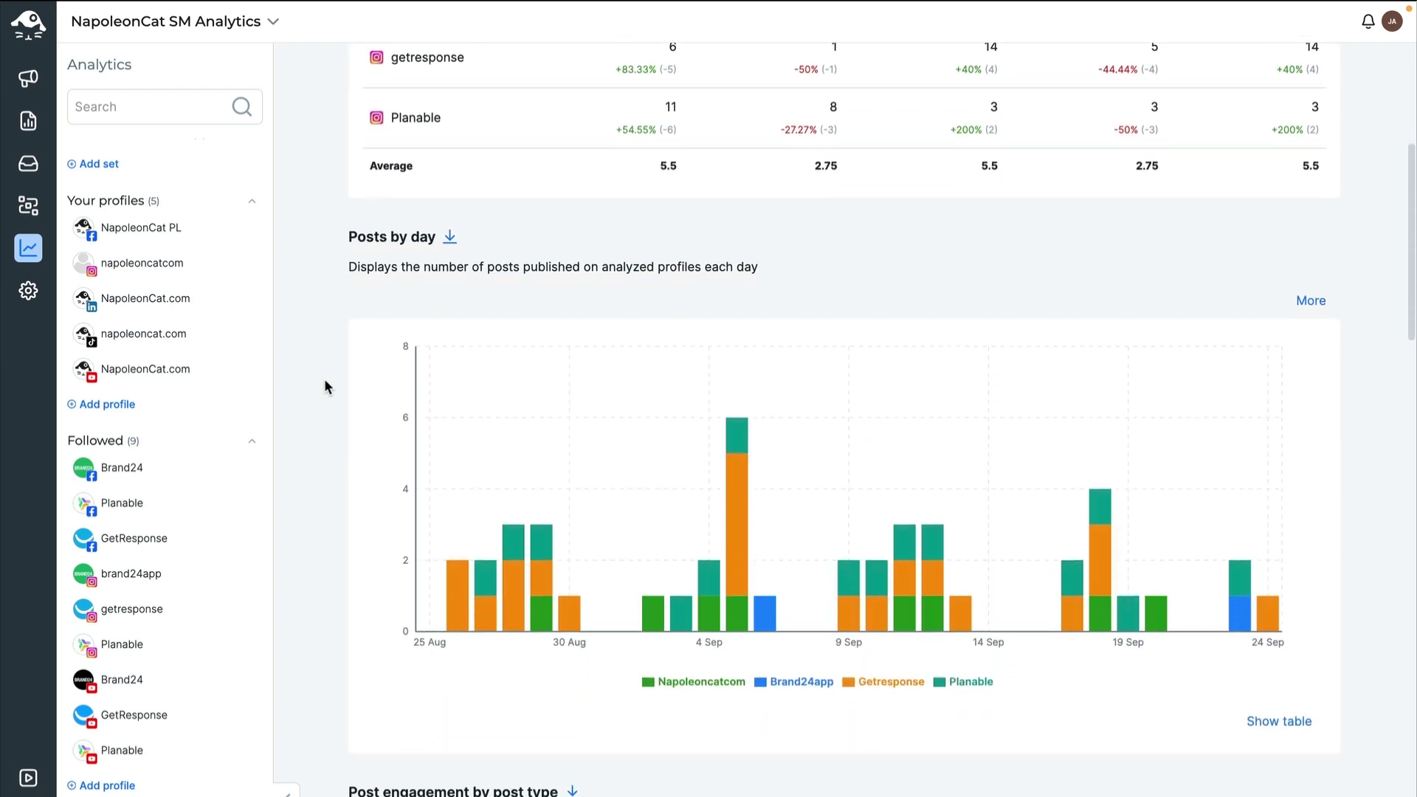
{"action": "scroll", "coordinate": [325, 384], "scroll_direction": "down", "scroll_amount": 3}
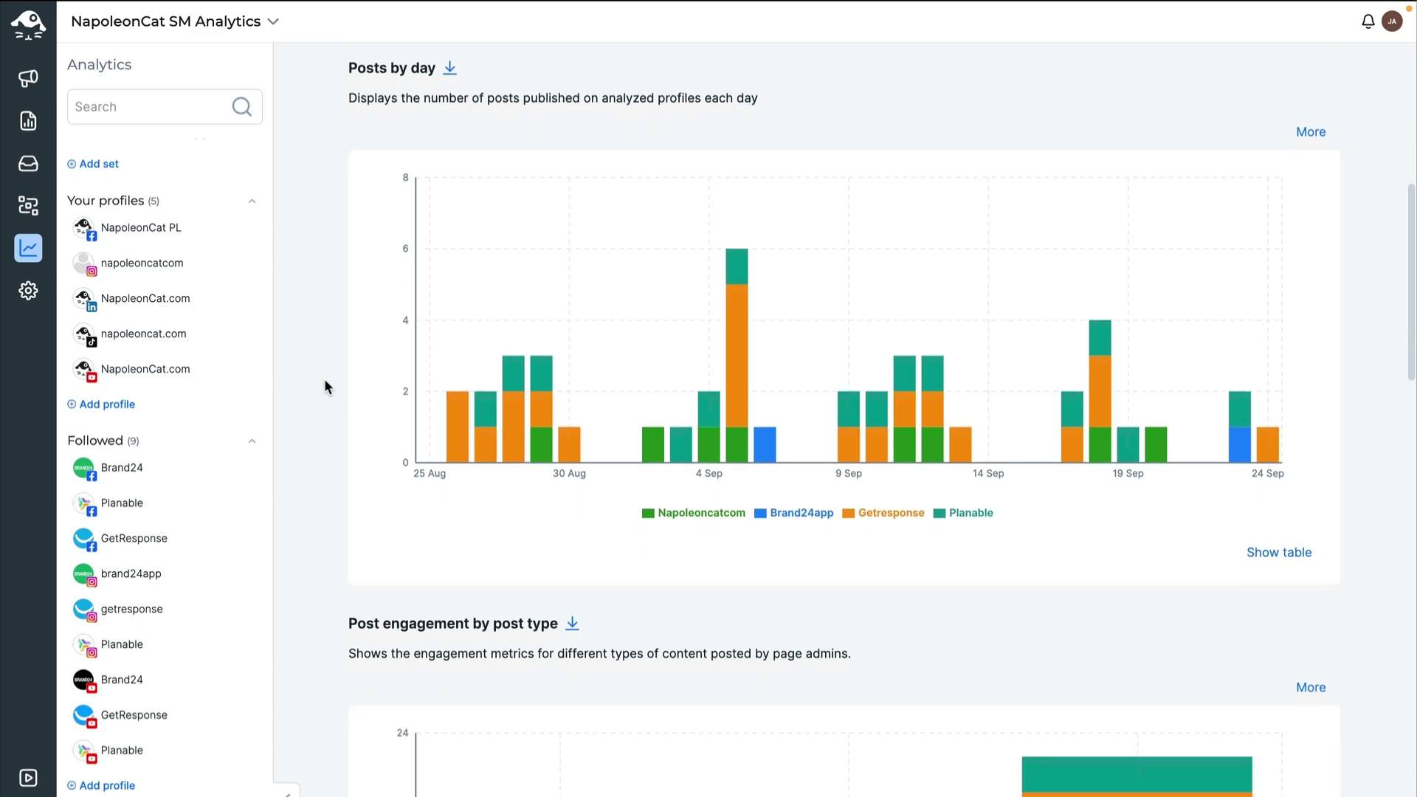
{"action": "scroll", "coordinate": [325, 381], "scroll_direction": "down", "scroll_amount": 3}
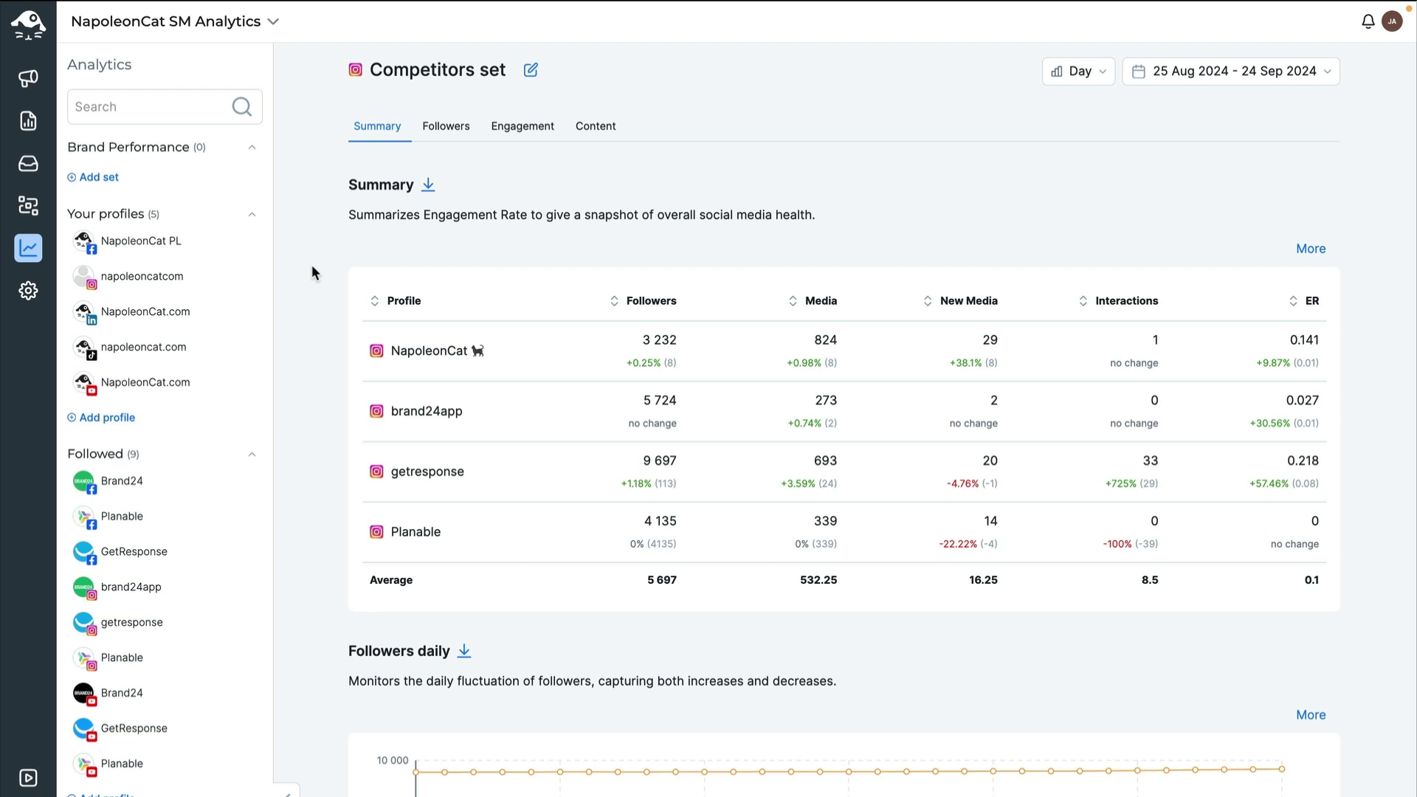
- Start a new Brand Performance set and name it "NapoleonCat"
{"action": "left_click", "coordinate": [114, 183]}
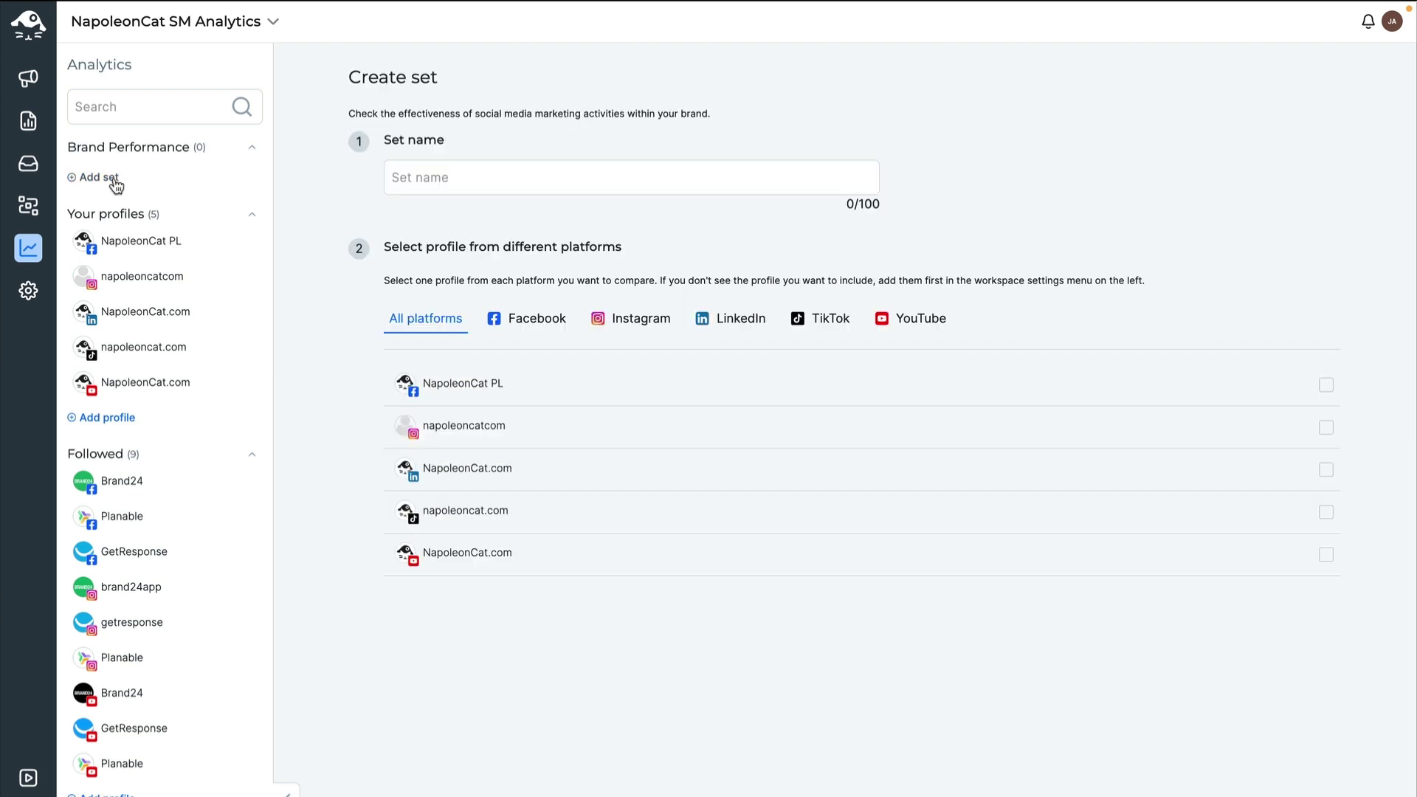
{"action": "left_click", "coordinate": [424, 184]}
{"action": "type", "text": "NapoleonCat"}
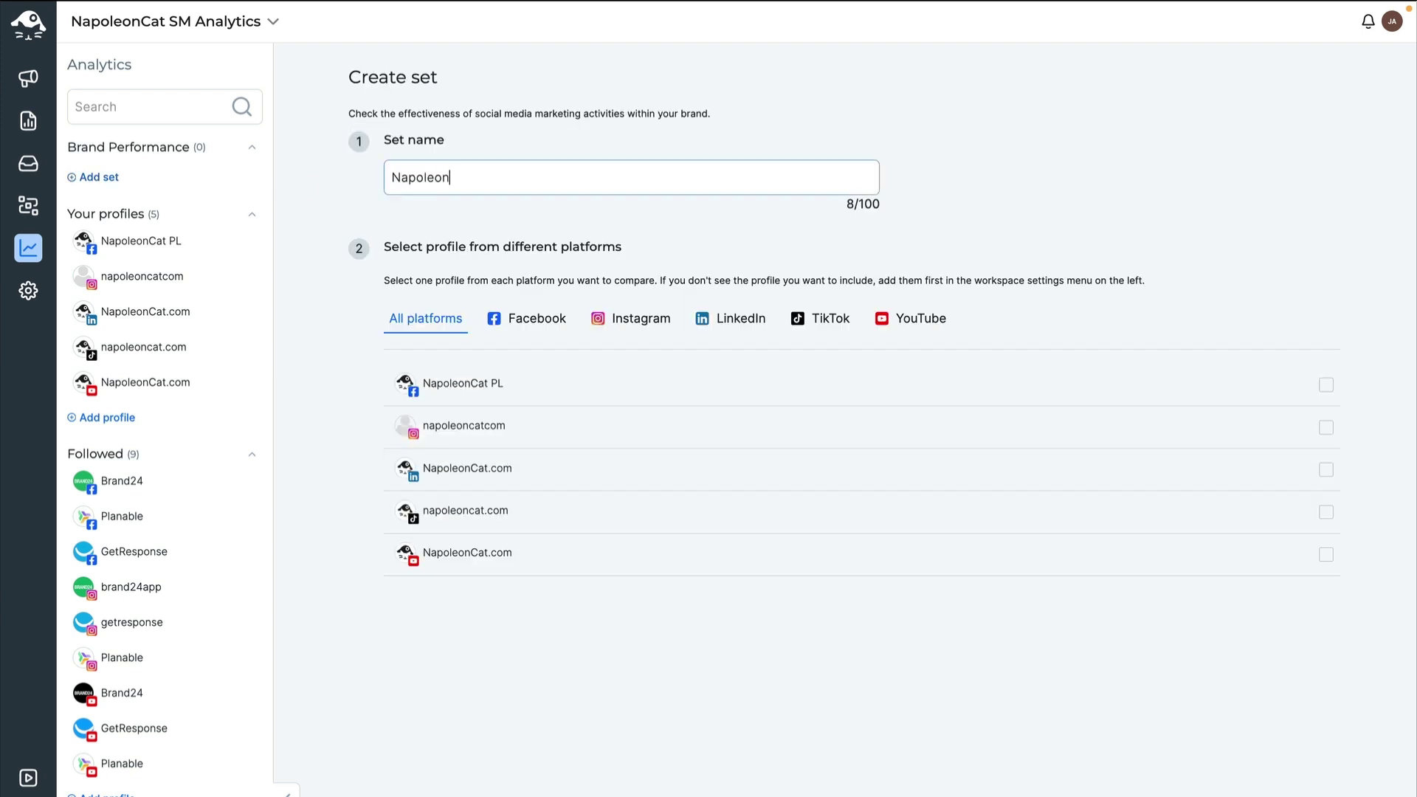
- Add all five own profiles from Facebook, Instagram, LinkedIn, TikTok and YouTube to the brand performance set and create it
{"action": "left_click", "coordinate": [915, 396]}
{"action": "left_click", "coordinate": [934, 426]}
{"action": "left_click", "coordinate": [940, 468]}
{"action": "left_click", "coordinate": [953, 516]}
{"action": "left_click", "coordinate": [959, 559]}
{"action": "scroll", "coordinate": [958, 564], "scroll_direction": "down", "scroll_amount": 2}
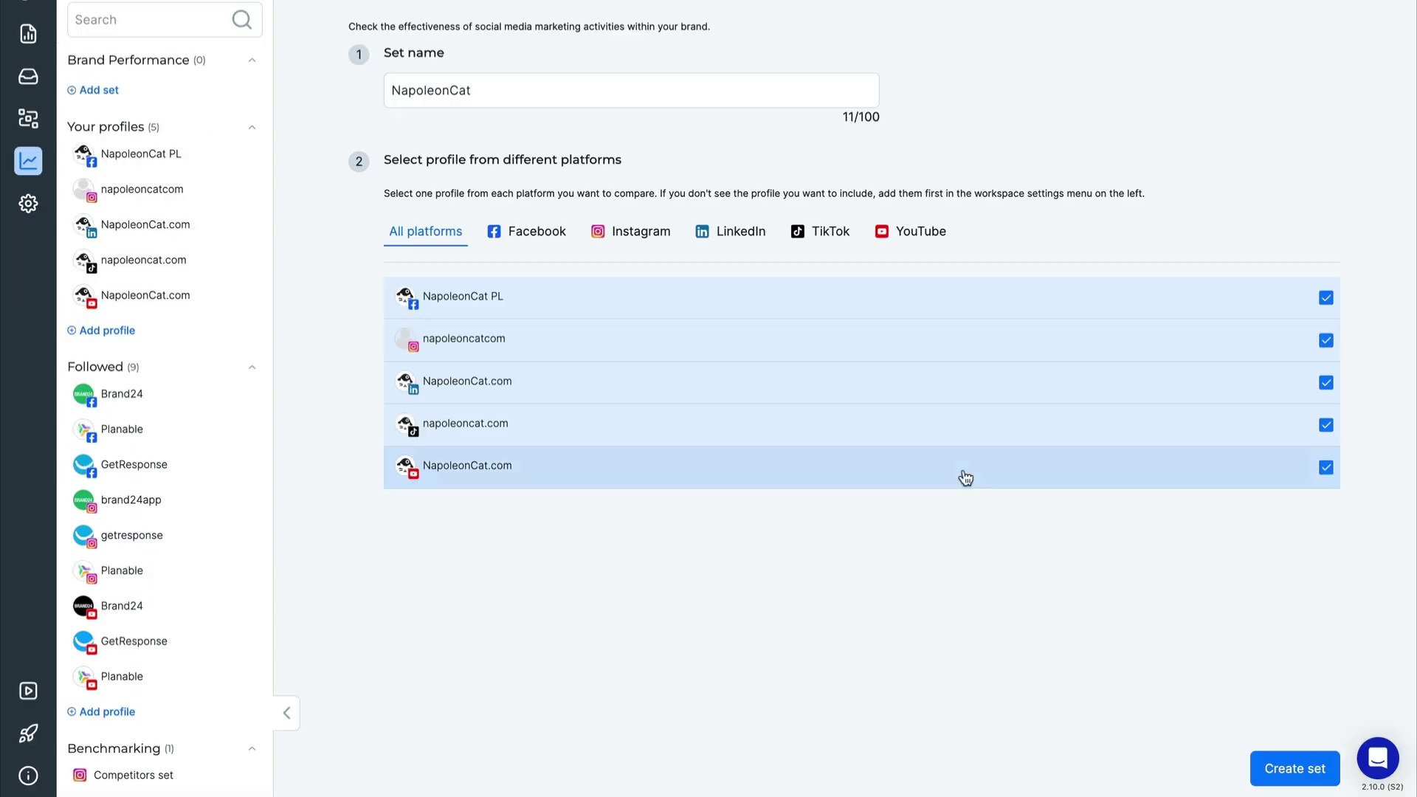
{"action": "left_click", "coordinate": [1282, 771]}
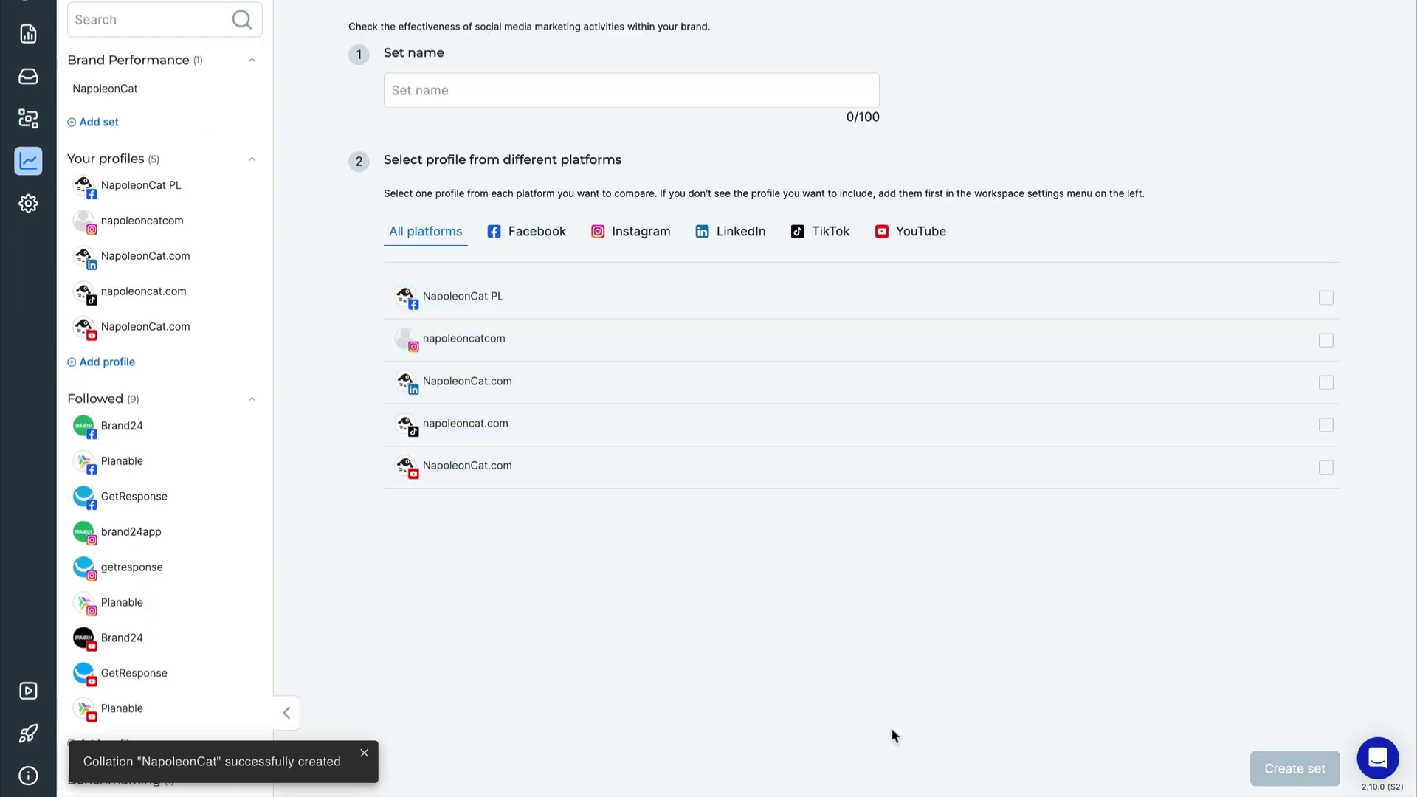
- Open the NapoleonCat brand performance set and review its overview and Daily Brand Performance chart
{"action": "left_click", "coordinate": [141, 93]}
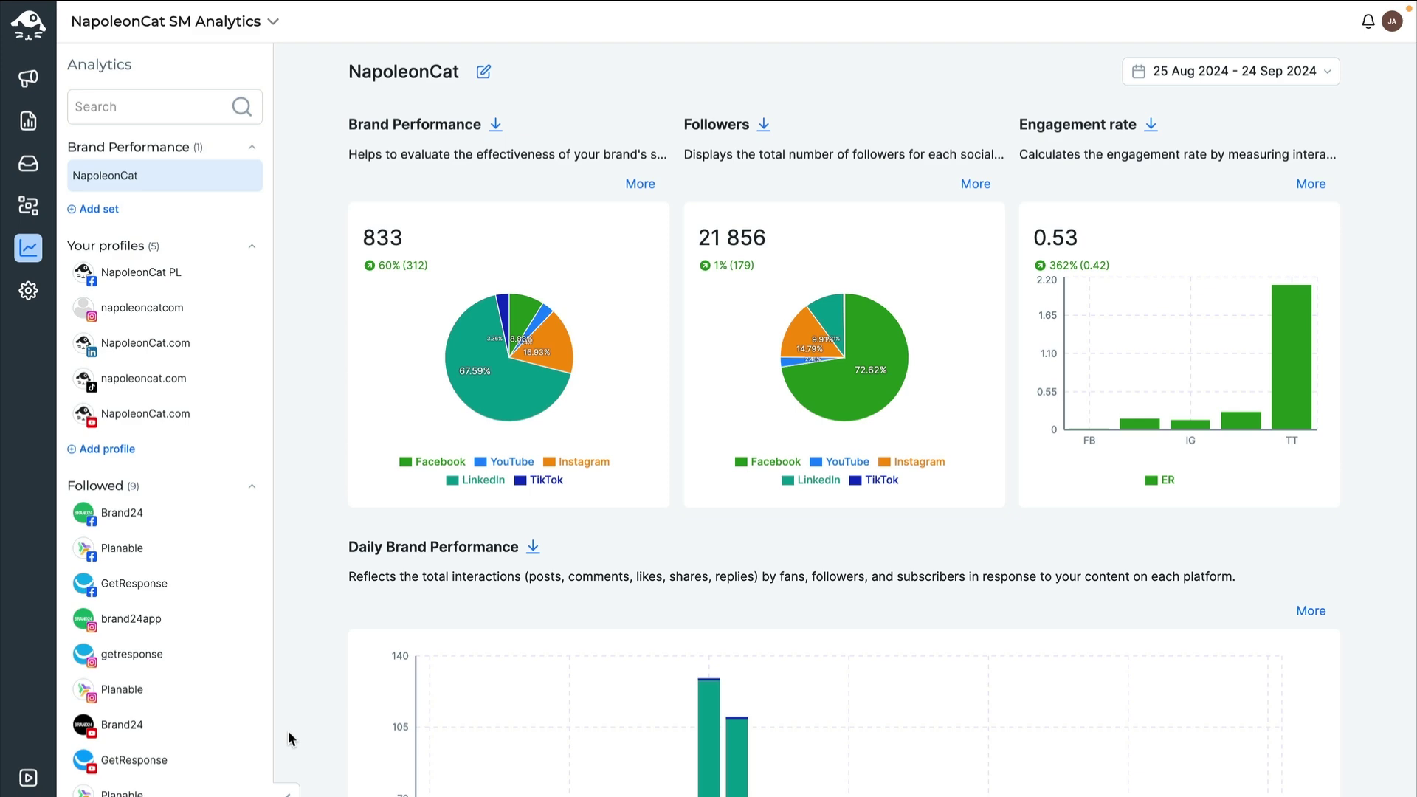
{"action": "scroll", "coordinate": [288, 731], "scroll_direction": "down", "scroll_amount": 5}
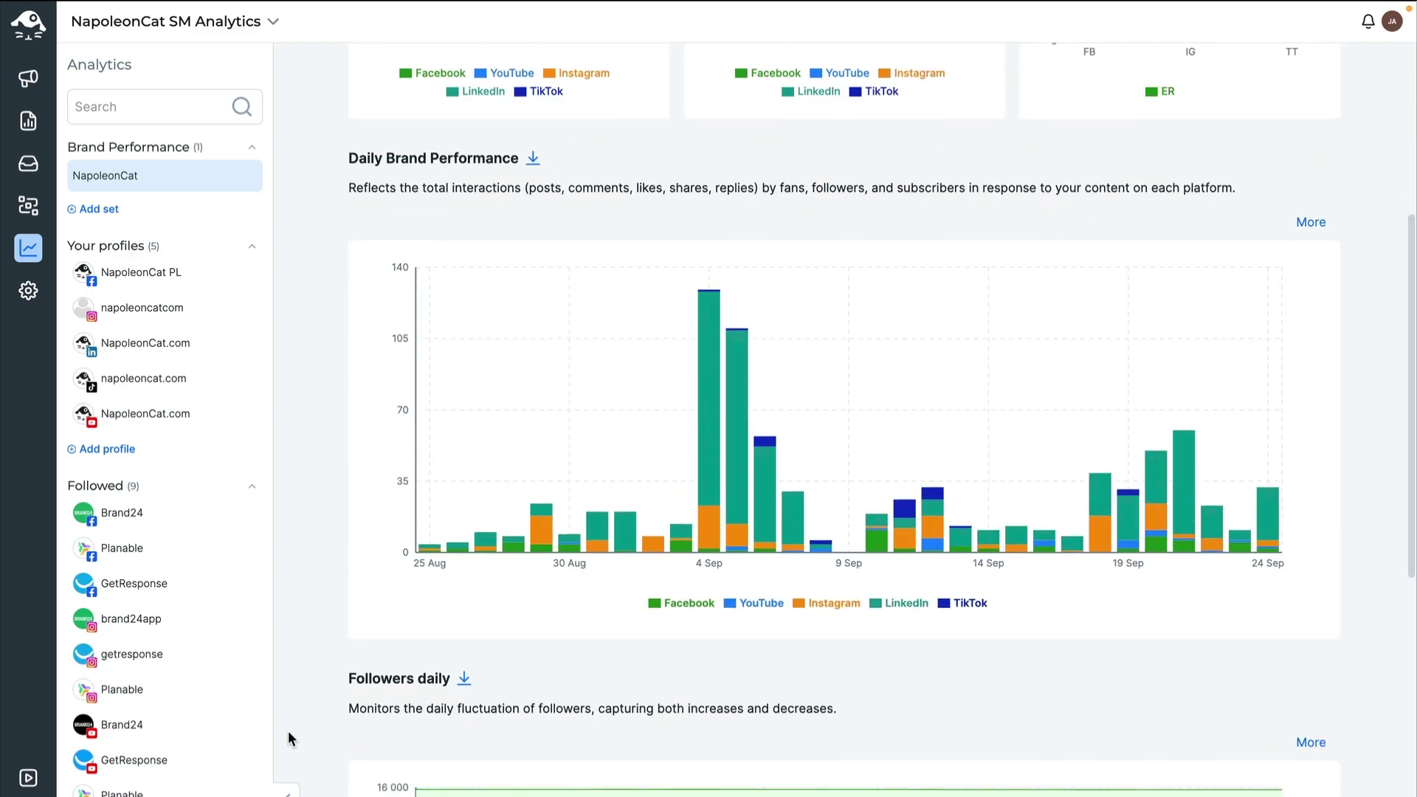
{"action": "scroll", "coordinate": [288, 731], "scroll_direction": "down", "scroll_amount": 1}
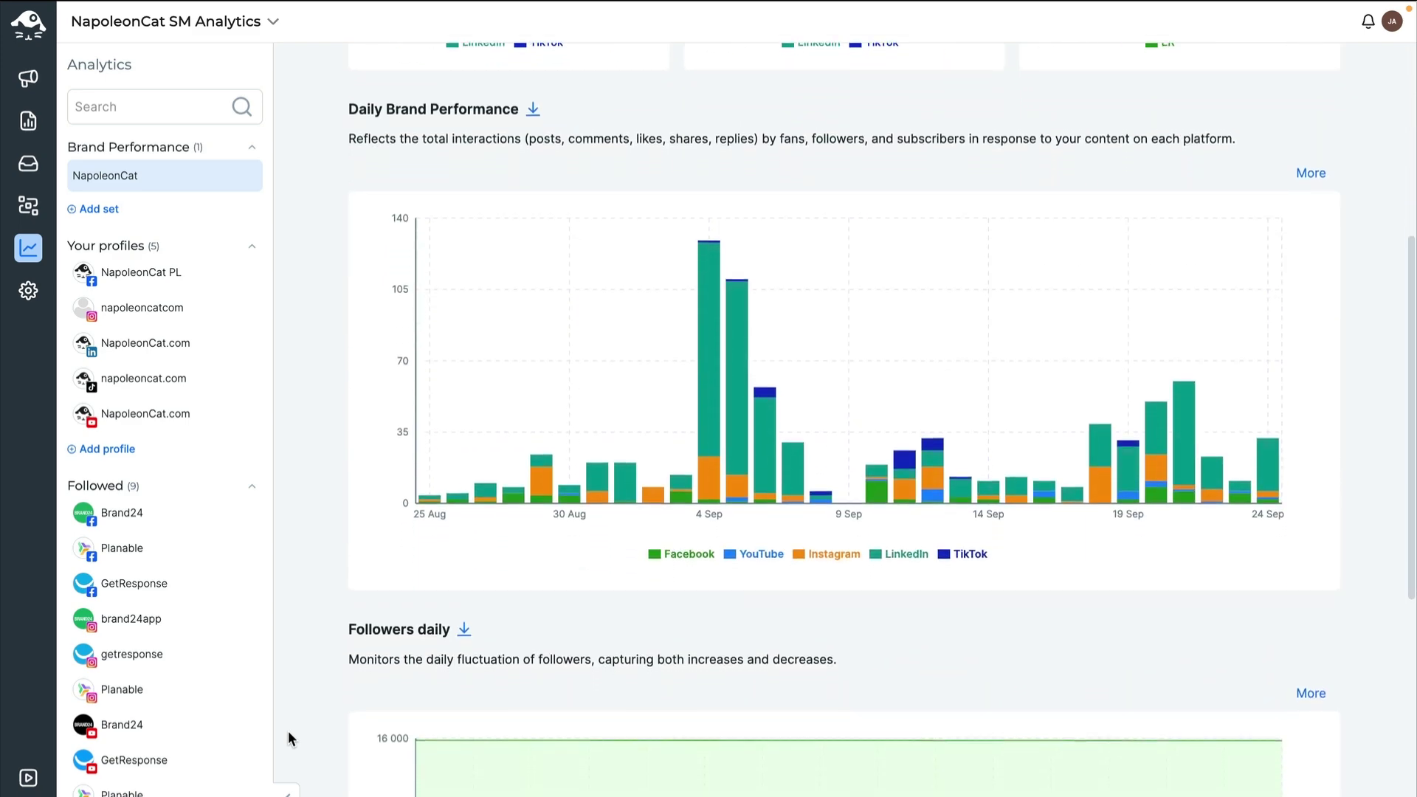